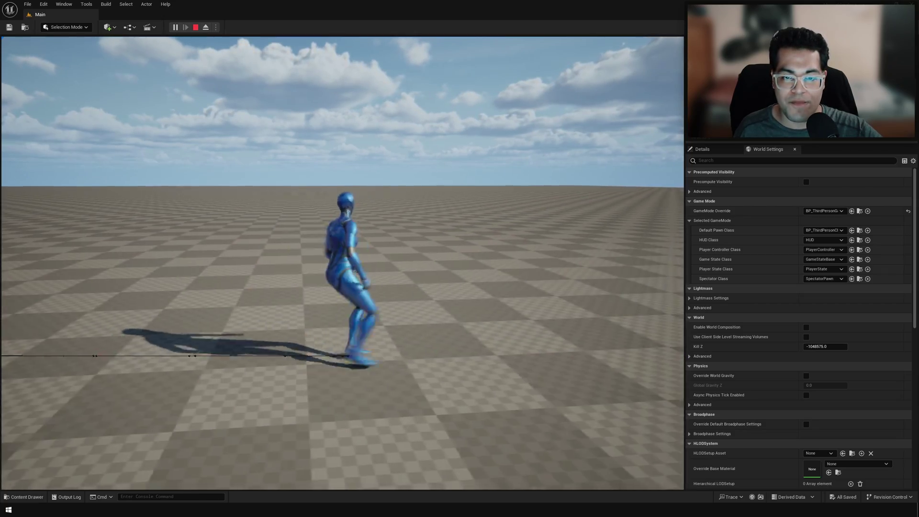
Run the mannequin forward across the checkered ground, jumping three times along the way
{"action": "key", "text": "w"}
{"action": "key", "text": "space"}
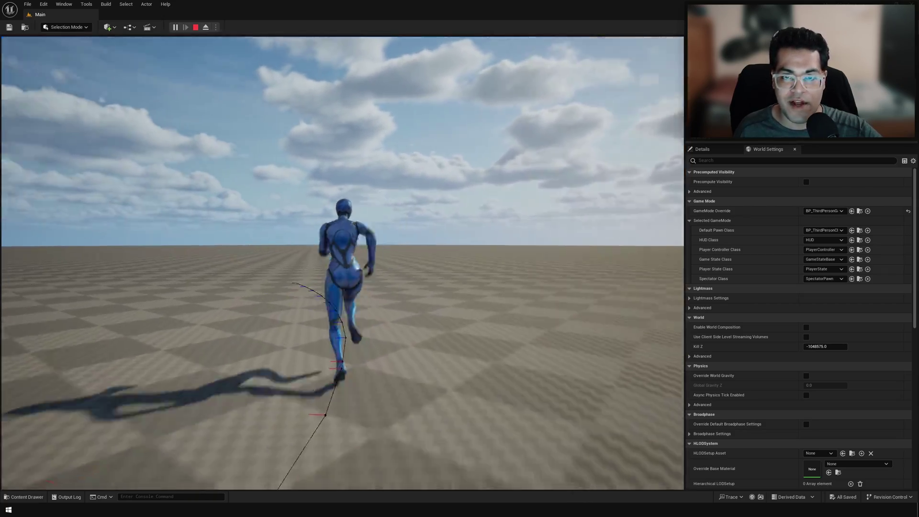
{"action": "key", "text": "space"}
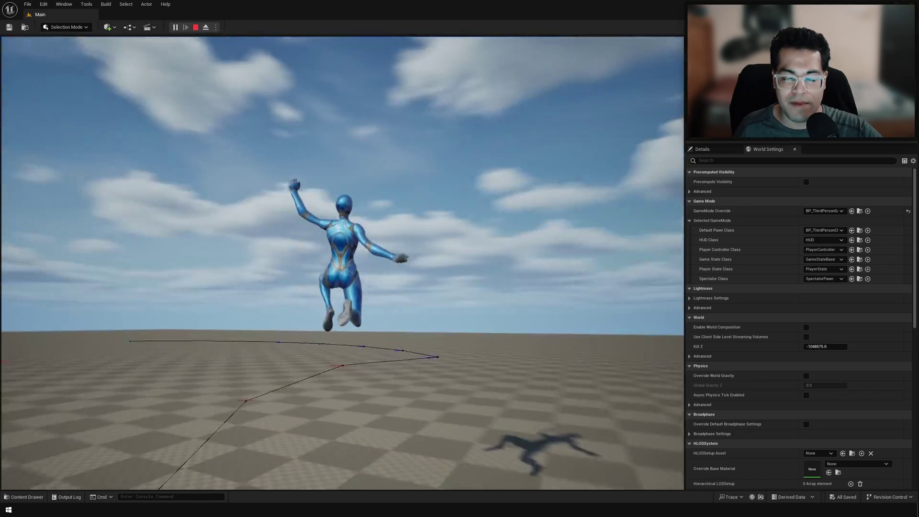
{"action": "key", "text": "space"}
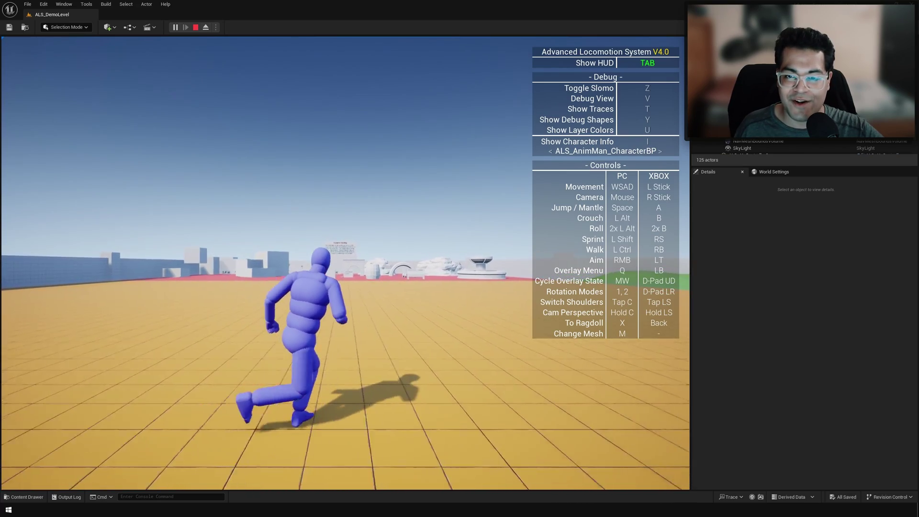
Run the character away from the camera, jump it three times, and keep it running forward
{"action": "key", "text": "w"}
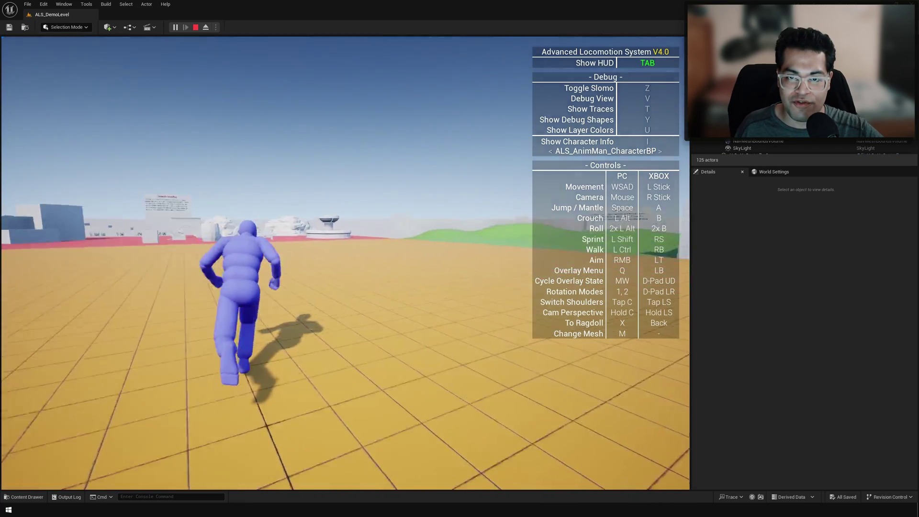
{"action": "key", "text": "space"}
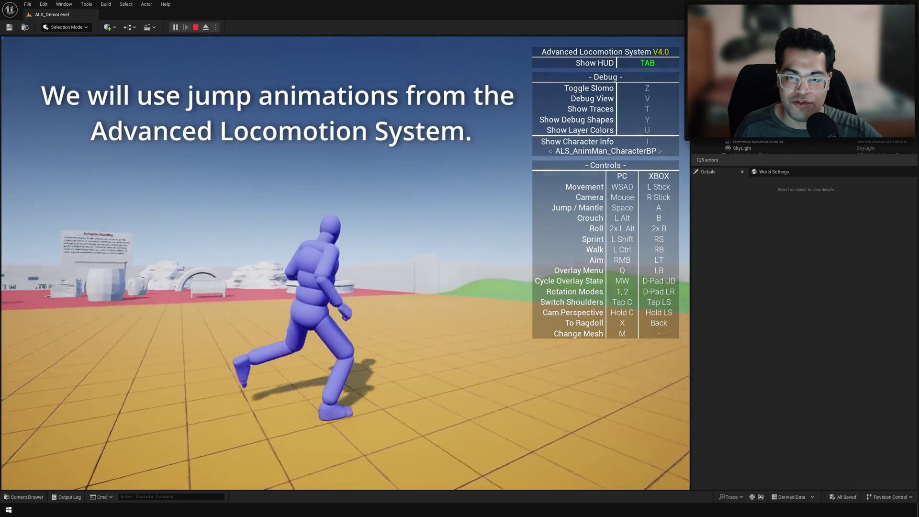
{"action": "key", "text": "space"}
{"action": "key", "text": "space"}
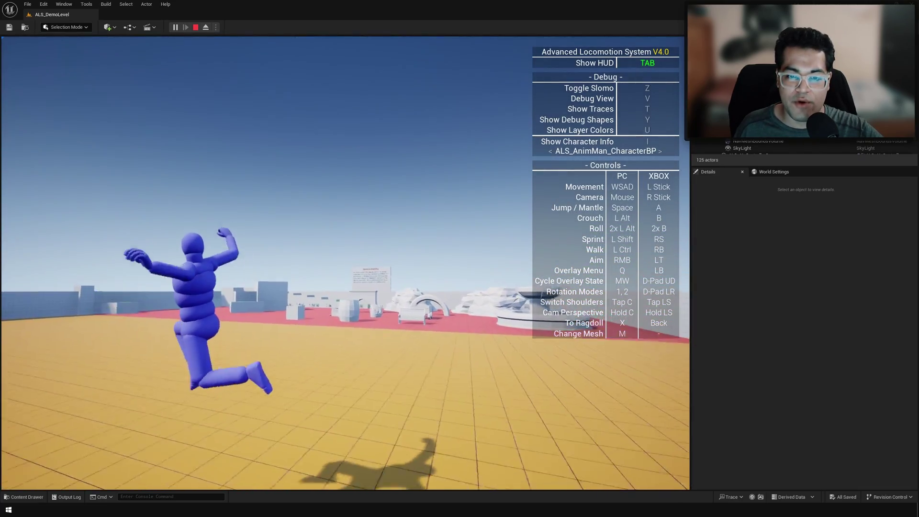
{"action": "key", "text": "space"}
{"action": "key", "text": "w"}
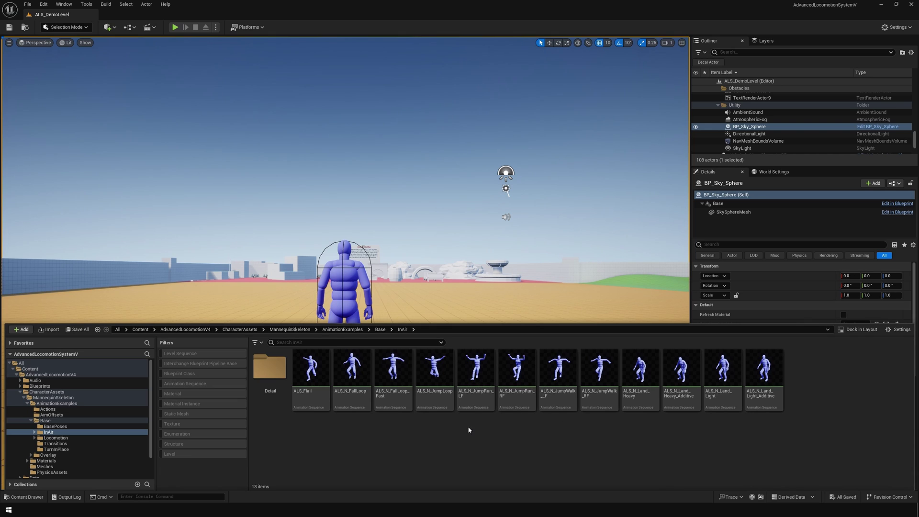
Select the twelve InAir jump animations from ALS_Flail onward and bring up Migrate for them
{"action": "left_click", "coordinate": [318, 372]}
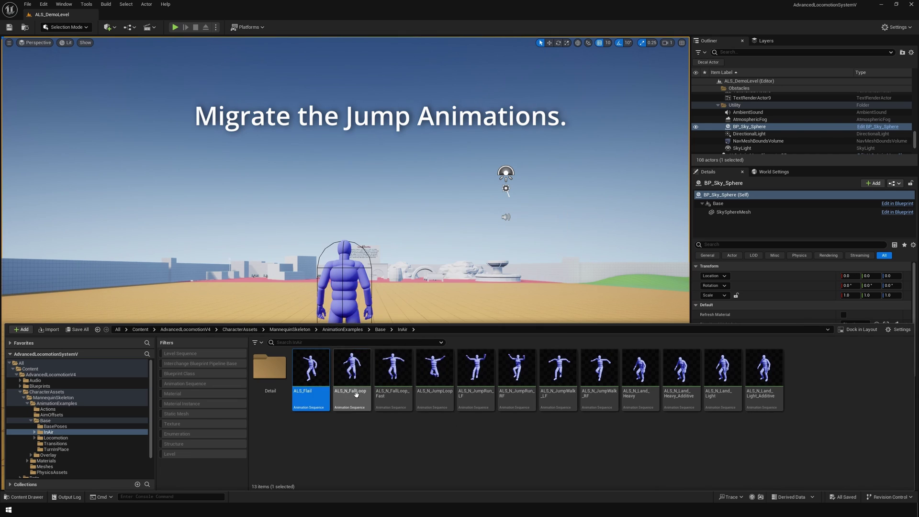
{"action": "left_click", "coordinate": [754, 391], "text": "shift"}
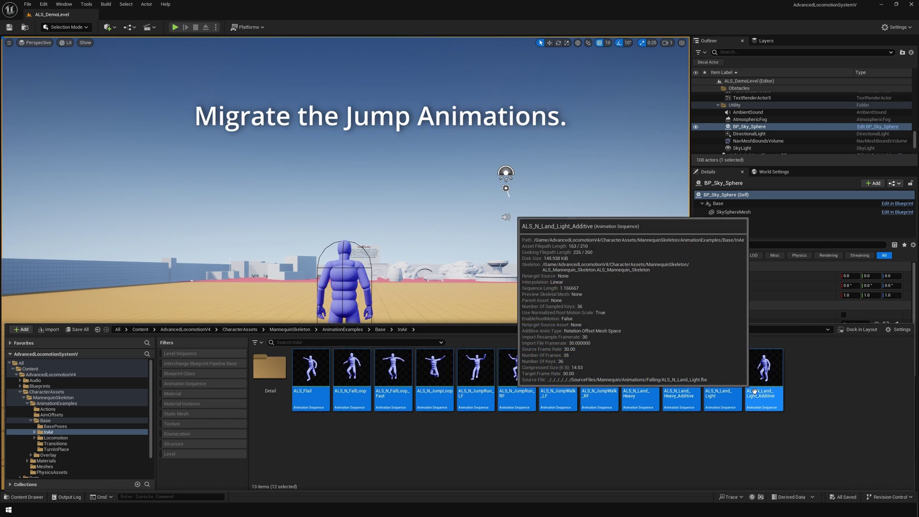
{"action": "right_click", "coordinate": [436, 374]}
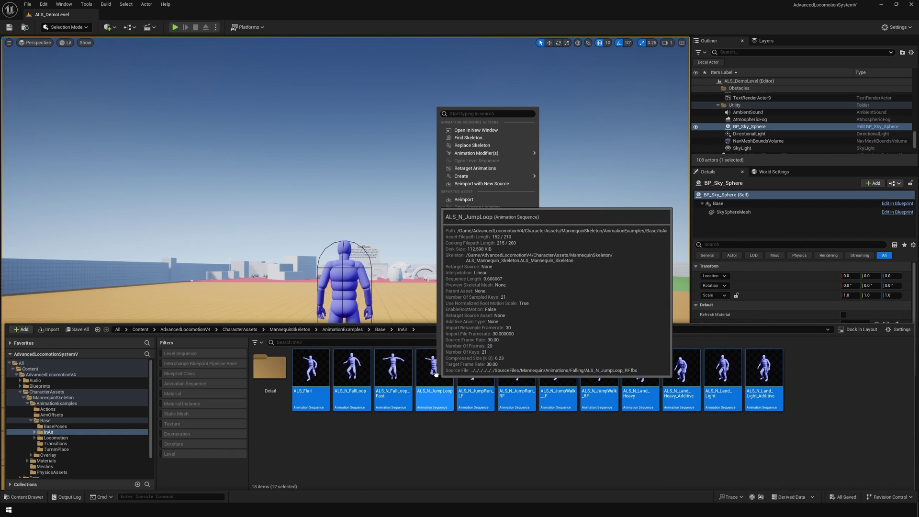
{"action": "mouse_move", "coordinate": [474, 271]}
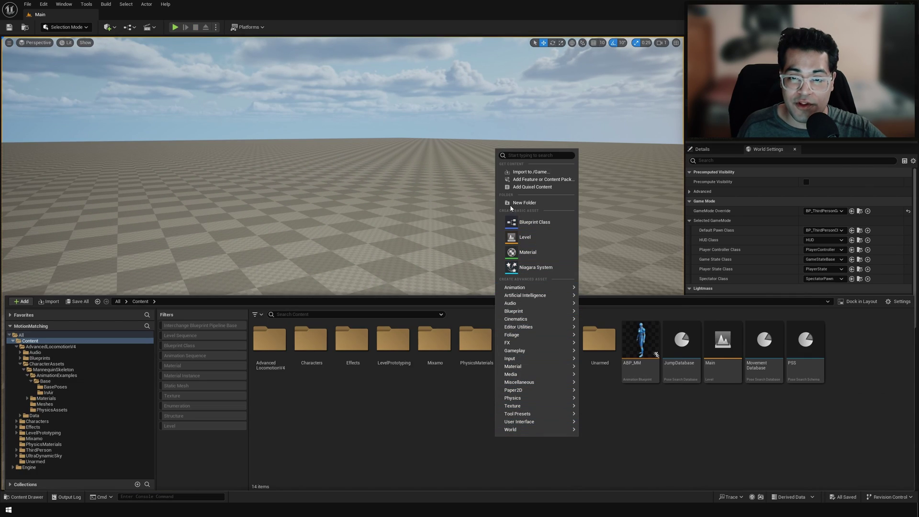
Create a JumpAnimationsForMM folder and drag FallLoop, JumpRun_LF/RF and JumpWalk_LF/RF onto it
{"action": "left_click", "coordinate": [511, 205]}
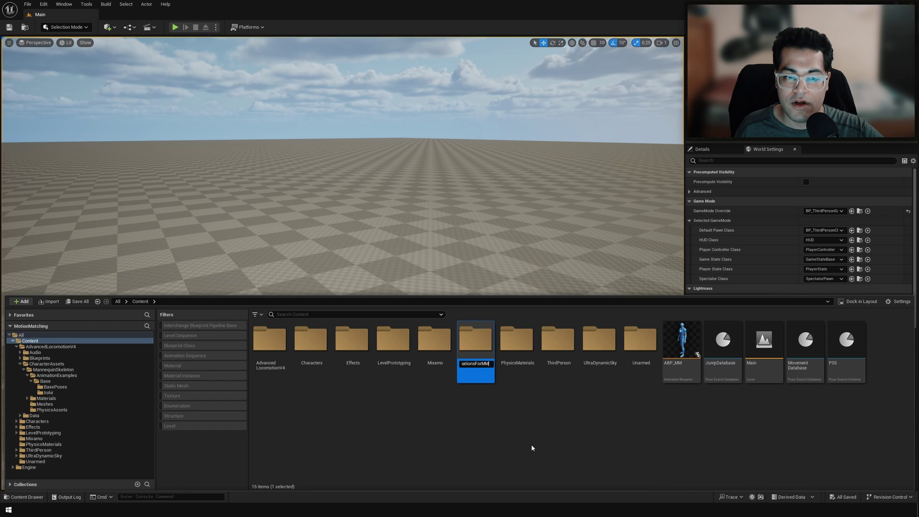
{"action": "key", "text": "Return"}
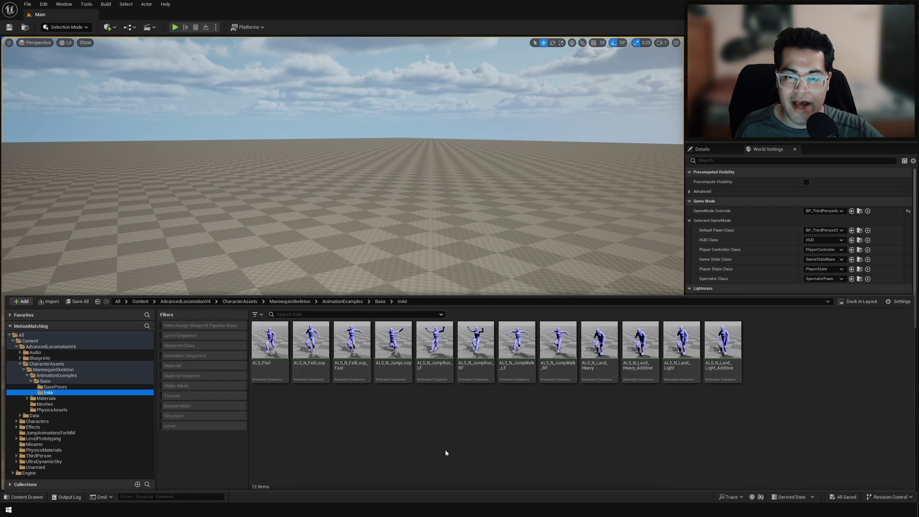
{"action": "left_click", "coordinate": [314, 373]}
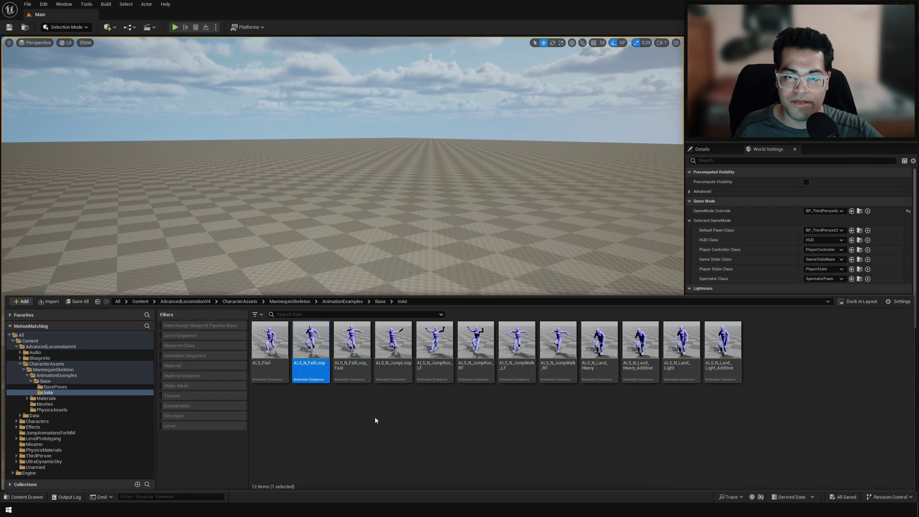
{"action": "left_click", "coordinate": [434, 350], "text": "ctrl"}
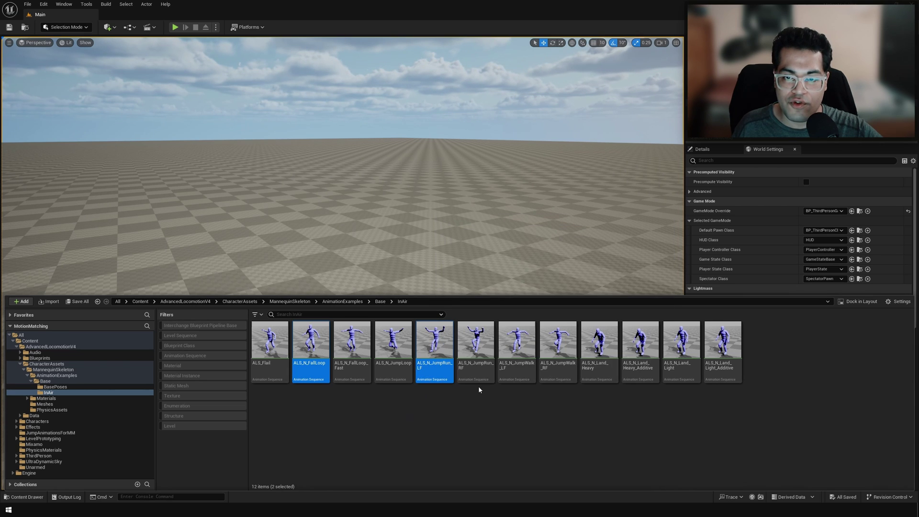
{"action": "left_click", "coordinate": [476, 352], "text": "ctrl"}
{"action": "left_click", "coordinate": [517, 349], "text": "ctrl"}
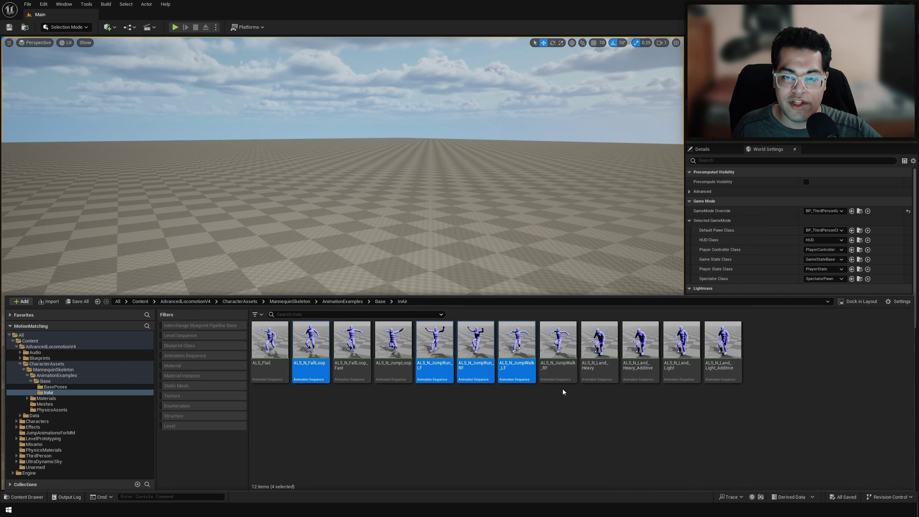
{"action": "left_click", "coordinate": [558, 350], "text": "ctrl"}
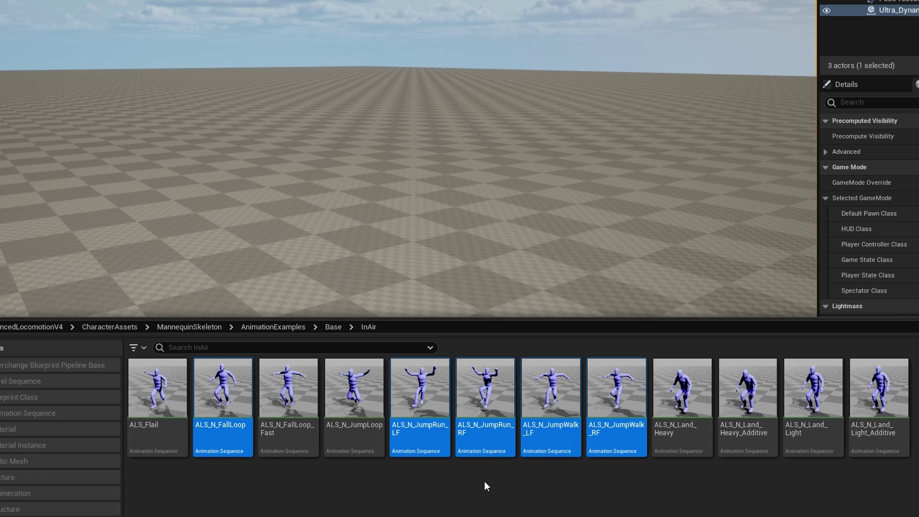
{"action": "left_click_drag", "start_coordinate": [215, 397], "coordinate": [76, 432]}
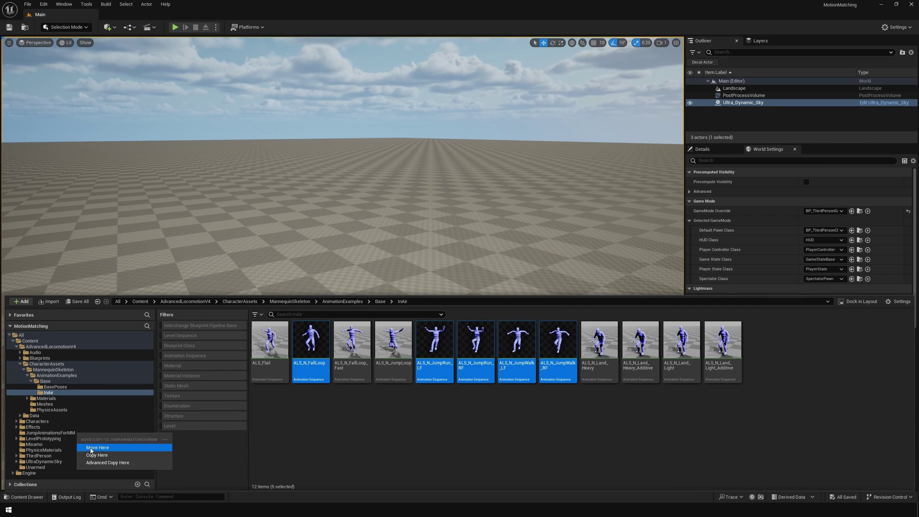
Move the five jump animations into JumpAnimationsForMM and delete the seven leftover InAir animations
{"action": "left_click", "coordinate": [95, 444]}
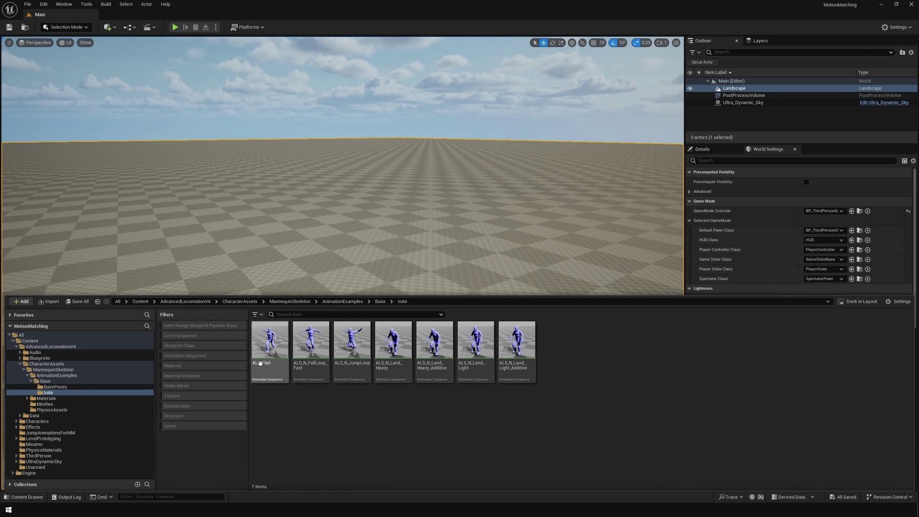
{"action": "left_click", "coordinate": [270, 341]}
{"action": "left_click", "coordinate": [524, 358], "text": "shift"}
{"action": "key", "text": "Delete"}
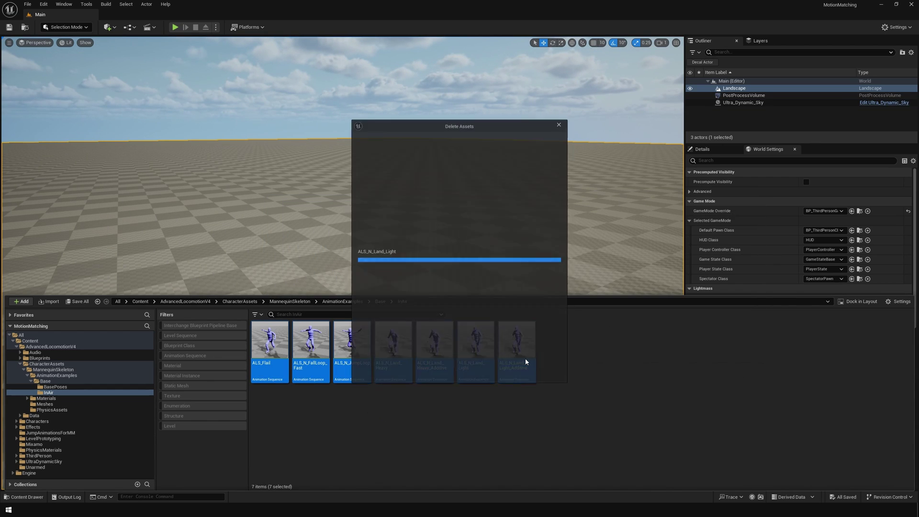
{"action": "left_click", "coordinate": [433, 375]}
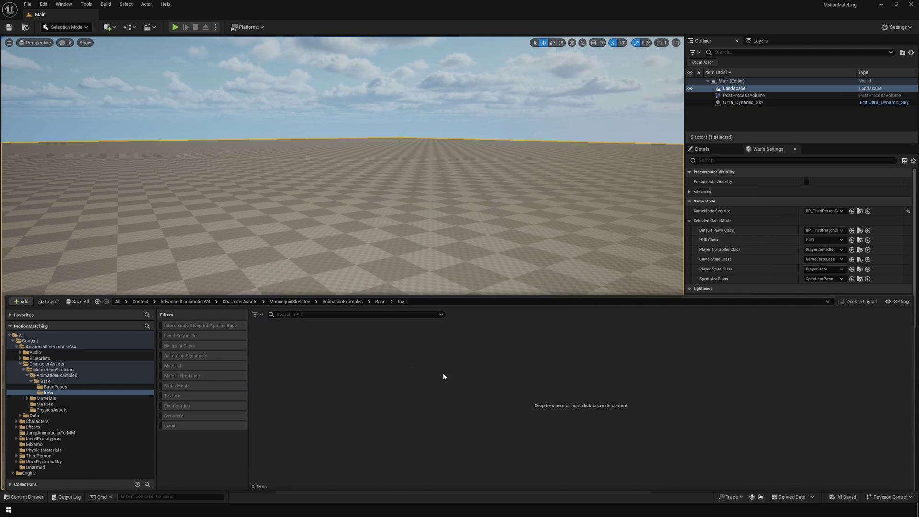
Go to the MannequinSkeleton folder and drag ALS_Mannequin_Skeleton onto JumpAnimationsForMM
{"action": "left_click", "coordinate": [379, 301]}
{"action": "left_click", "coordinate": [352, 302]}
{"action": "left_click", "coordinate": [291, 301]}
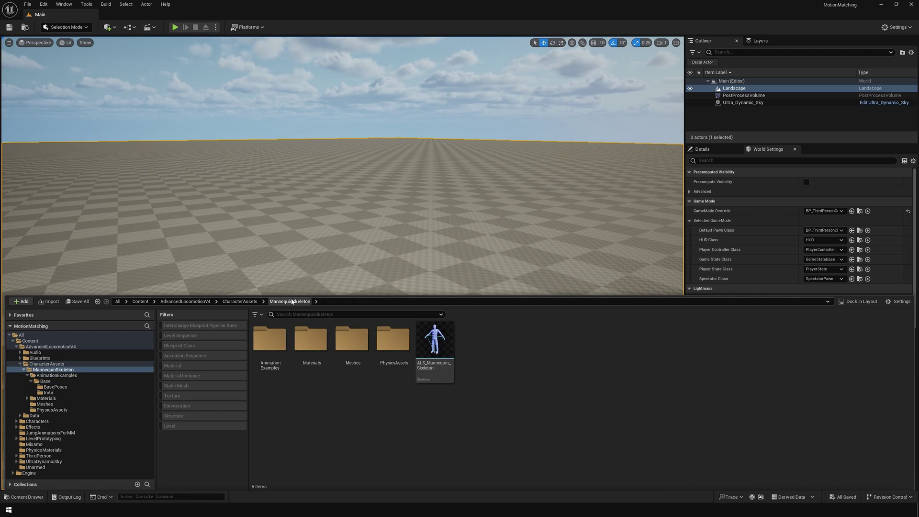
{"action": "left_click_drag", "start_coordinate": [431, 350], "coordinate": [68, 436]}
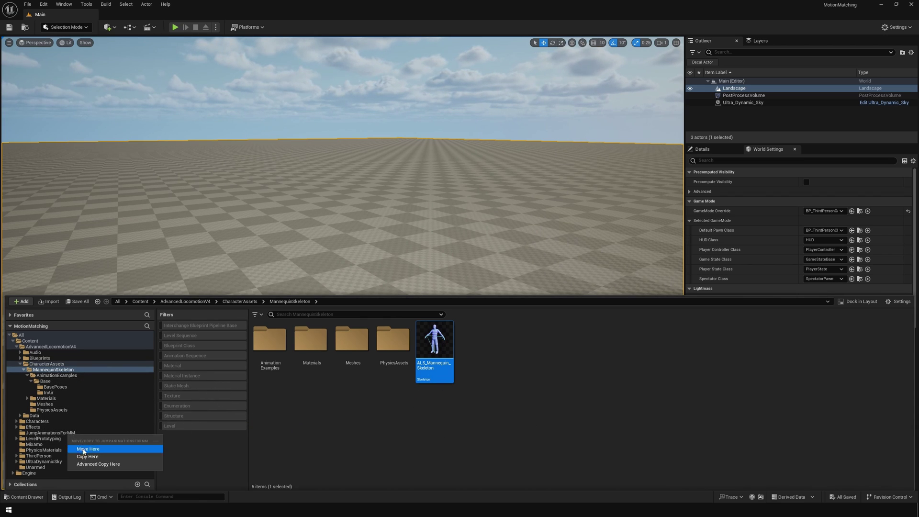
Move the skeleton into JumpAnimationsForMM, then retarget the five jump animations onto SKM_Manny
{"action": "left_click", "coordinate": [83, 450]}
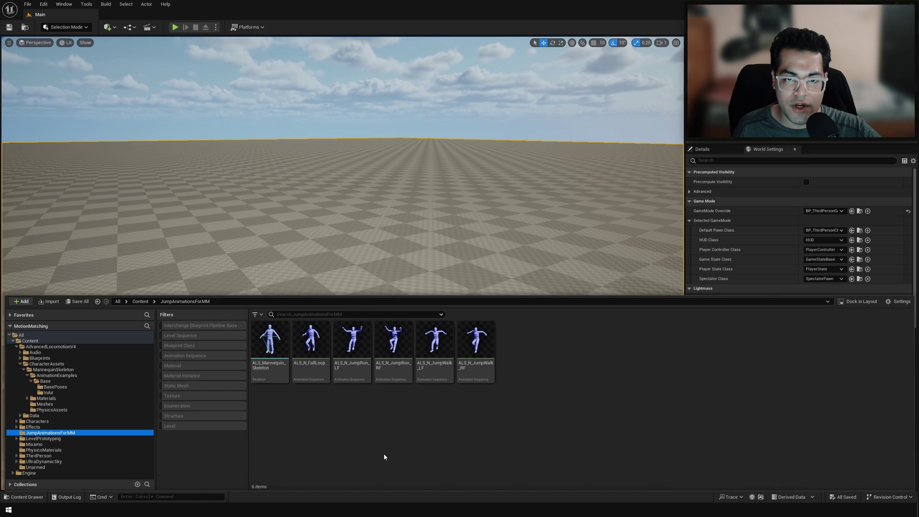
{"action": "left_click", "coordinate": [311, 340]}
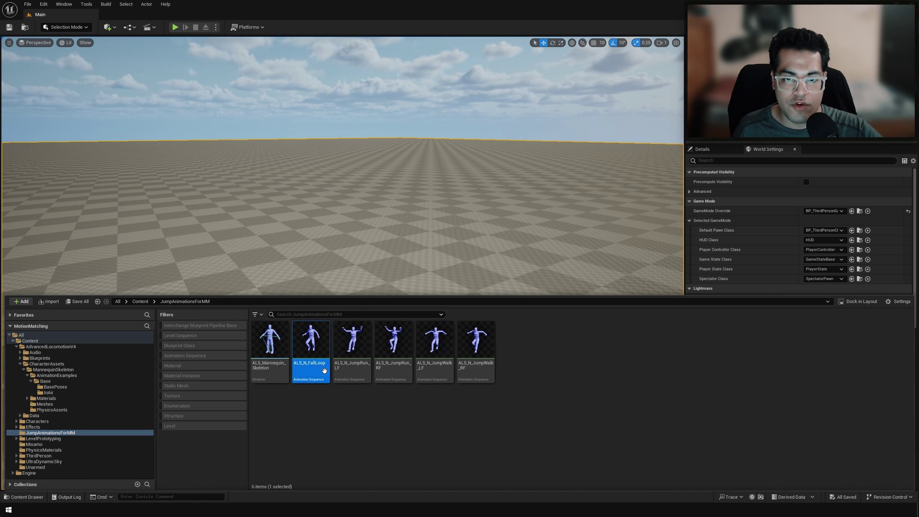
{"action": "left_click", "coordinate": [481, 364], "text": "shift"}
{"action": "right_click", "coordinate": [481, 364]}
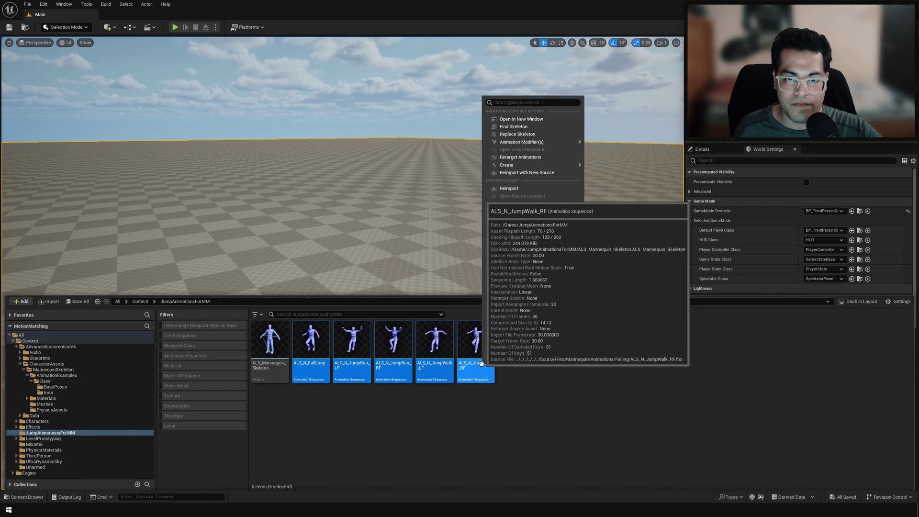
{"action": "left_click", "coordinate": [527, 159]}
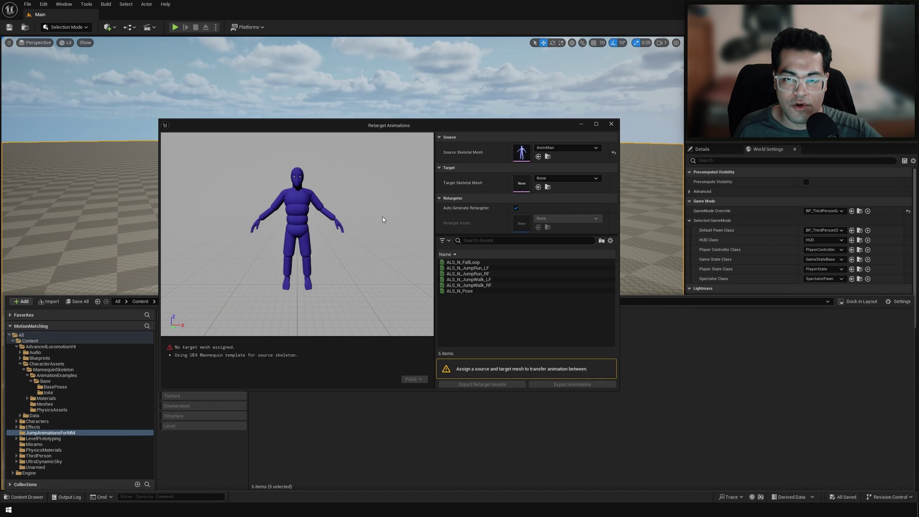
{"action": "left_click", "coordinate": [544, 181]}
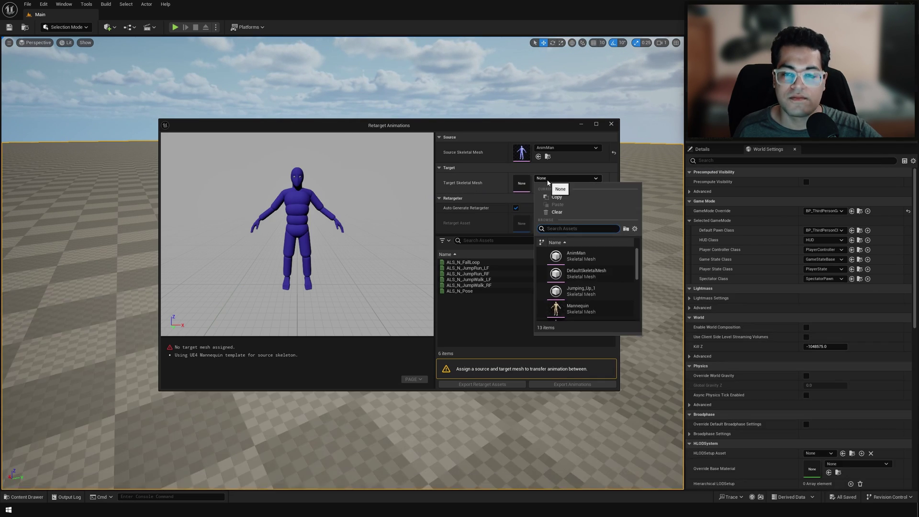
{"action": "scroll", "coordinate": [594, 259], "scroll_direction": "down", "scroll_amount": 5}
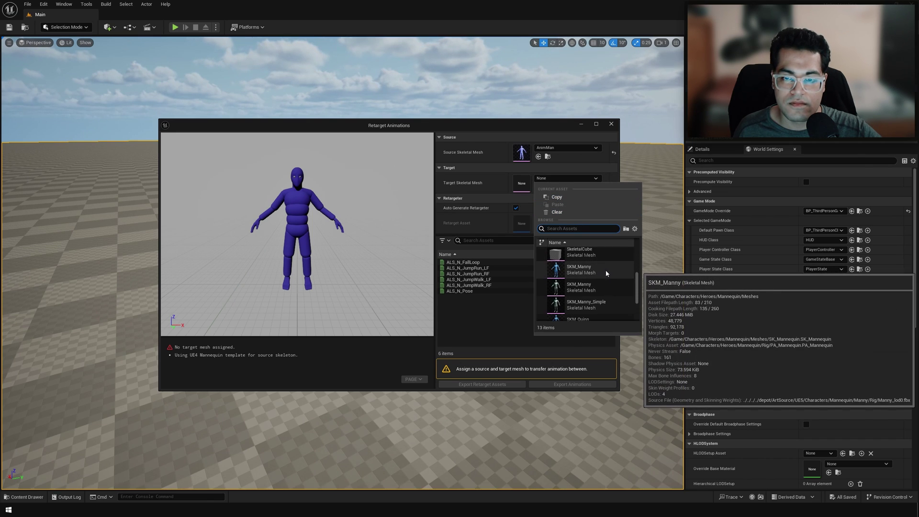
{"action": "left_click", "coordinate": [604, 269]}
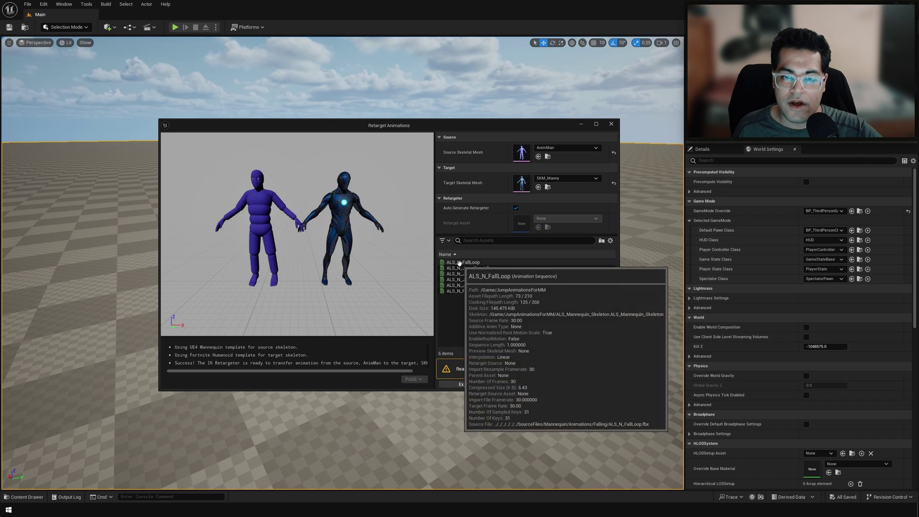
Preview FallLoop, JumpRun_LF, JumpRun_RF, JumpWalk_LF and Pose side by side on both characters
{"action": "left_click", "coordinate": [461, 263]}
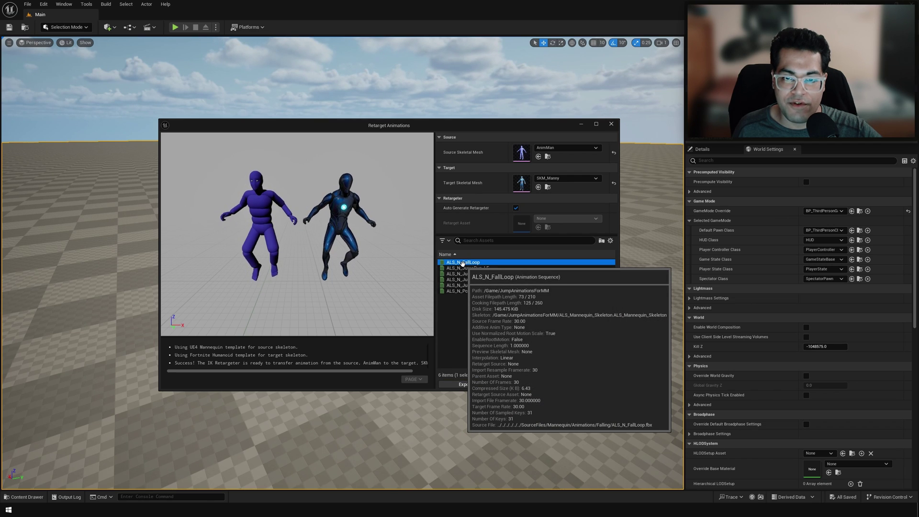
{"action": "left_click", "coordinate": [467, 268]}
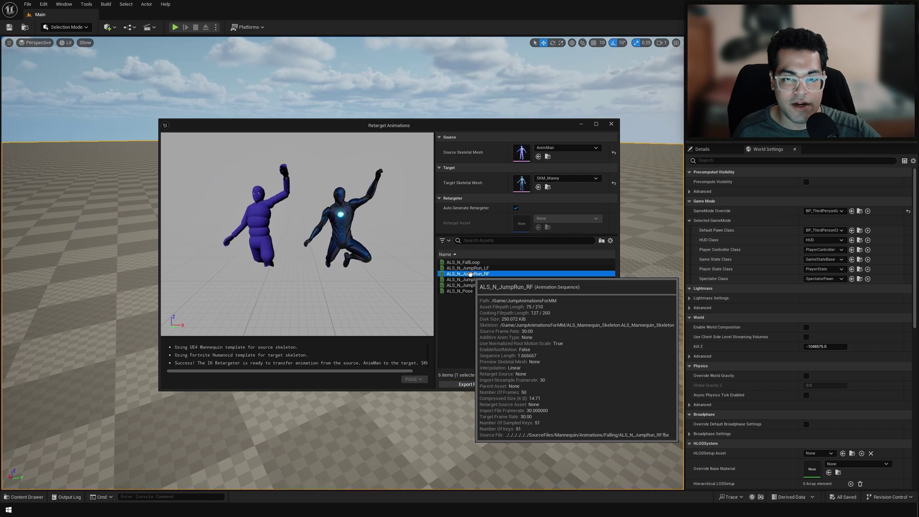
{"action": "left_click", "coordinate": [470, 274]}
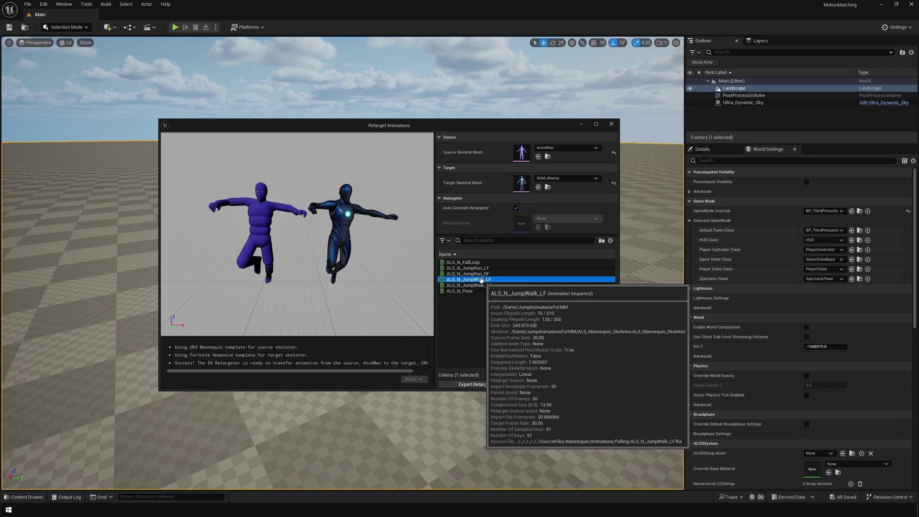
{"action": "left_click", "coordinate": [482, 280]}
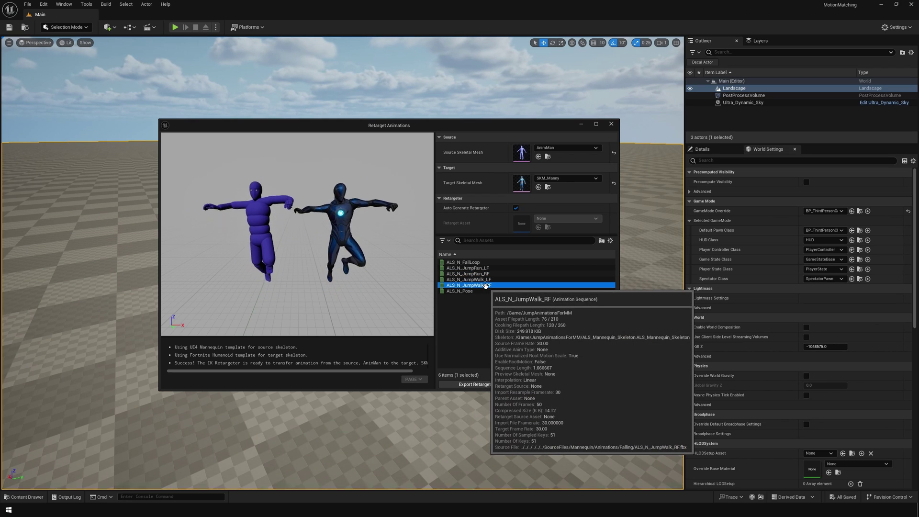
{"action": "left_click", "coordinate": [476, 291]}
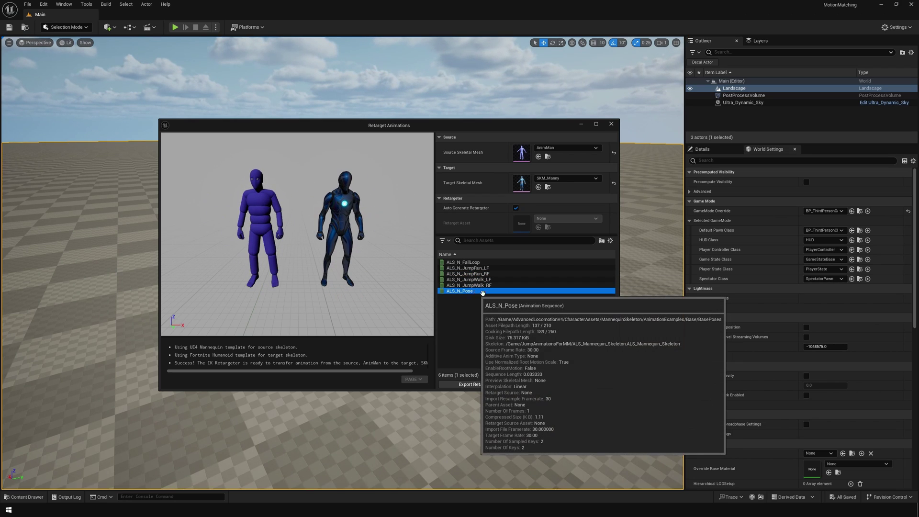
Export the retargeted FallLoop through JumpWalk_RF animations into the JumpAnimationsForMM folder
{"action": "left_click", "coordinate": [472, 263]}
{"action": "left_click", "coordinate": [494, 285], "text": "shift"}
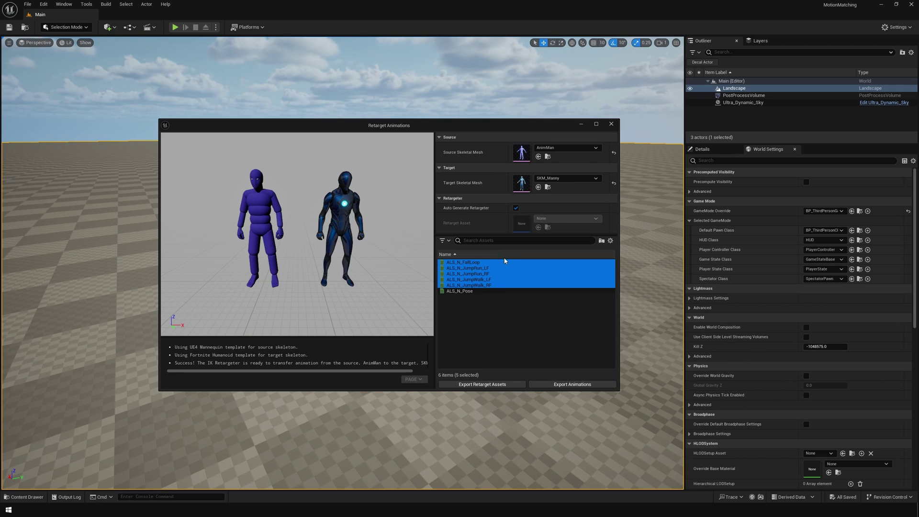
{"action": "left_click", "coordinate": [547, 384]}
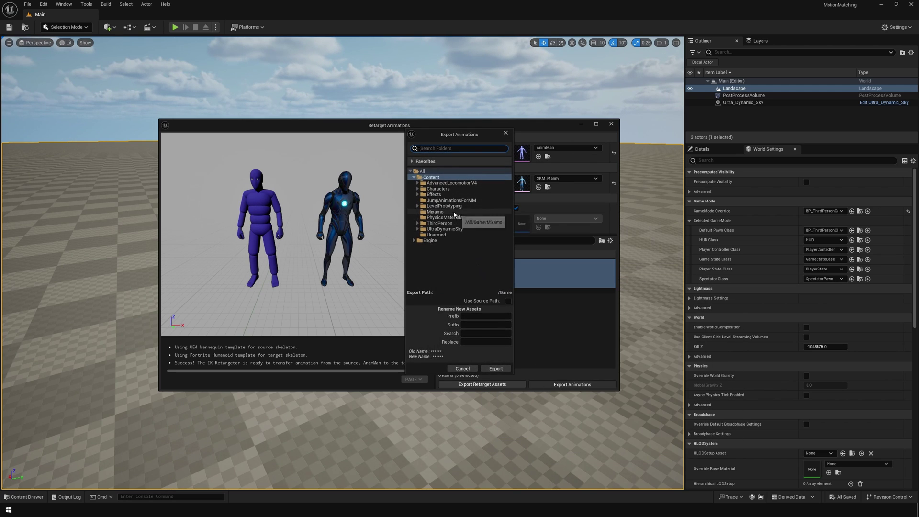
{"action": "left_click", "coordinate": [455, 200]}
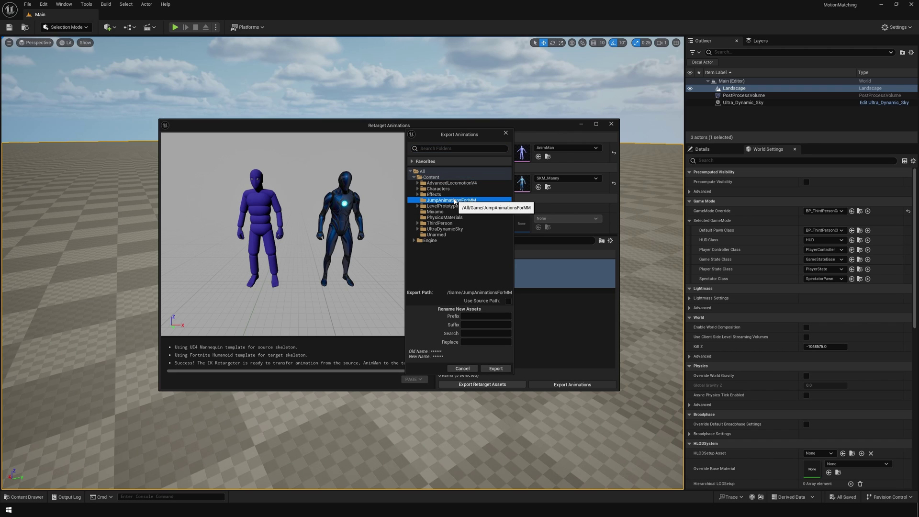
{"action": "left_click", "coordinate": [496, 369]}
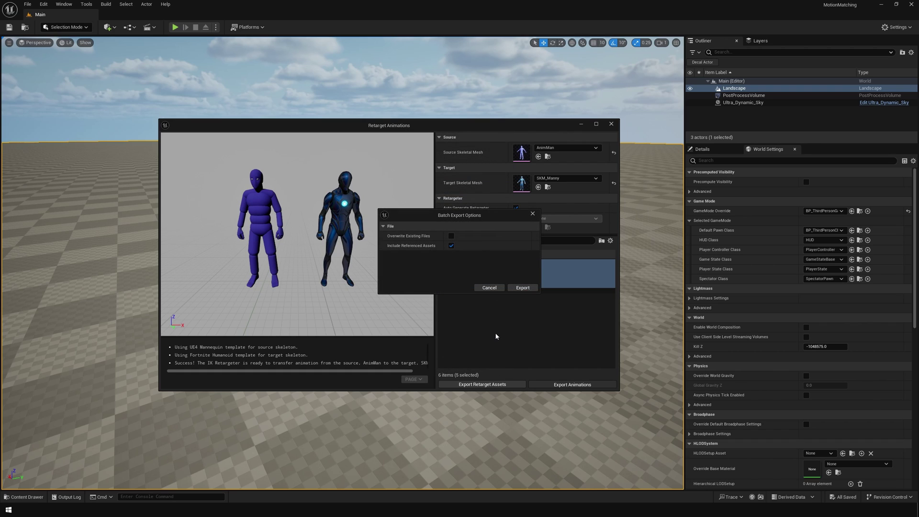
{"action": "left_click", "coordinate": [517, 288]}
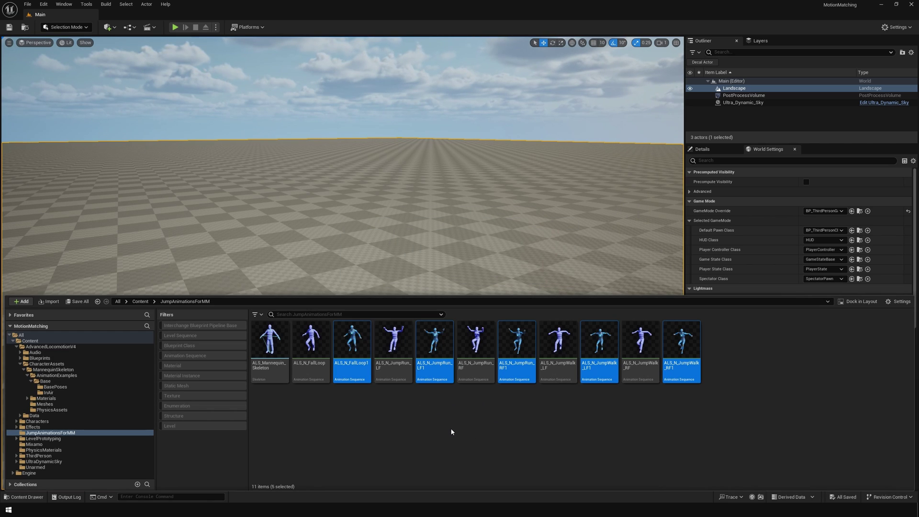
Create a Pose Search Database based on the PSS schema and name it JUMPPSD
{"action": "right_click", "coordinate": [568, 426]}
{"action": "mouse_move", "coordinate": [604, 272]}
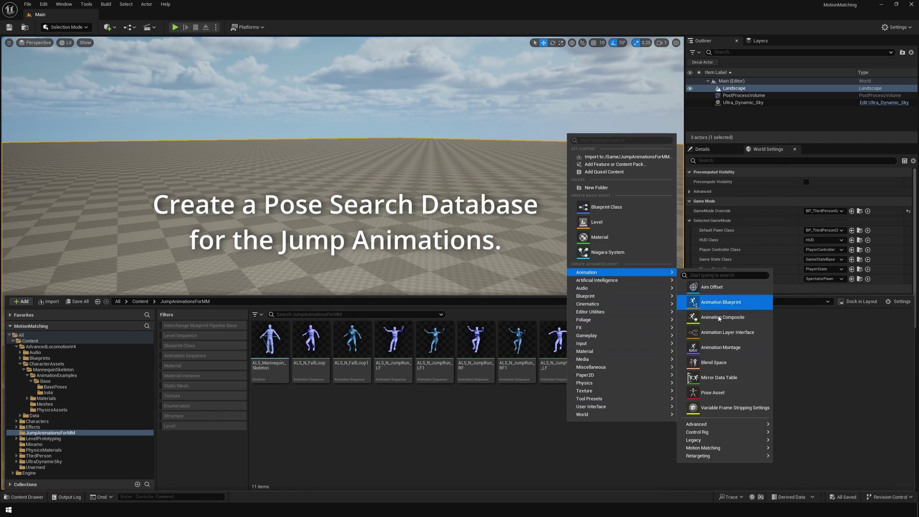
{"action": "mouse_move", "coordinate": [718, 447]}
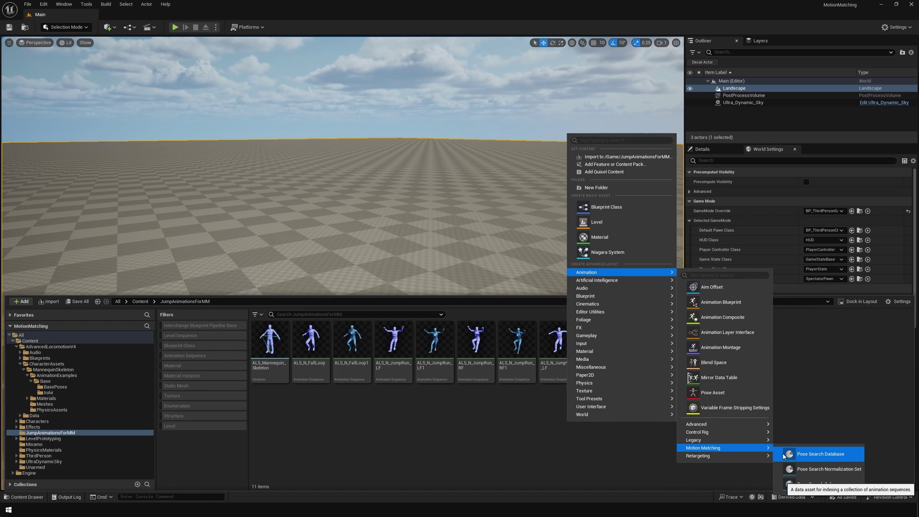
{"action": "left_click", "coordinate": [821, 454]}
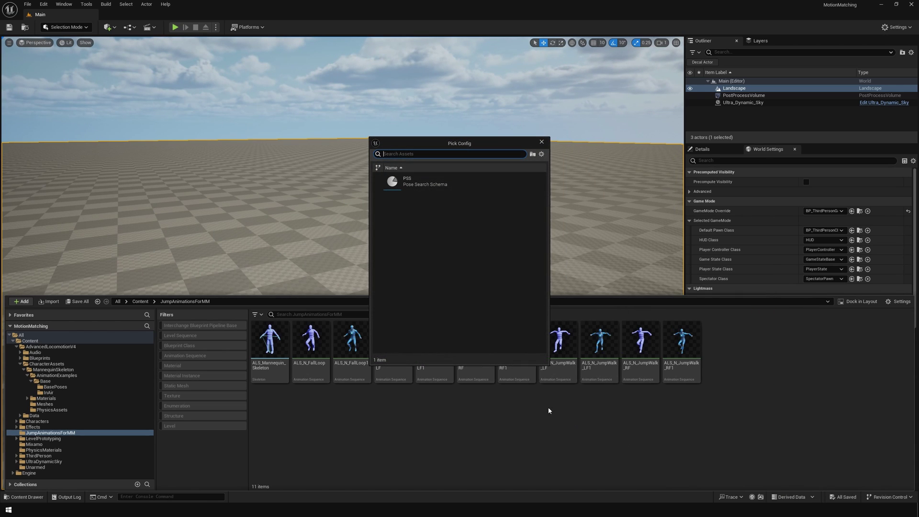
{"action": "left_click", "coordinate": [437, 181]}
{"action": "type", "text": "JUMPPS"}
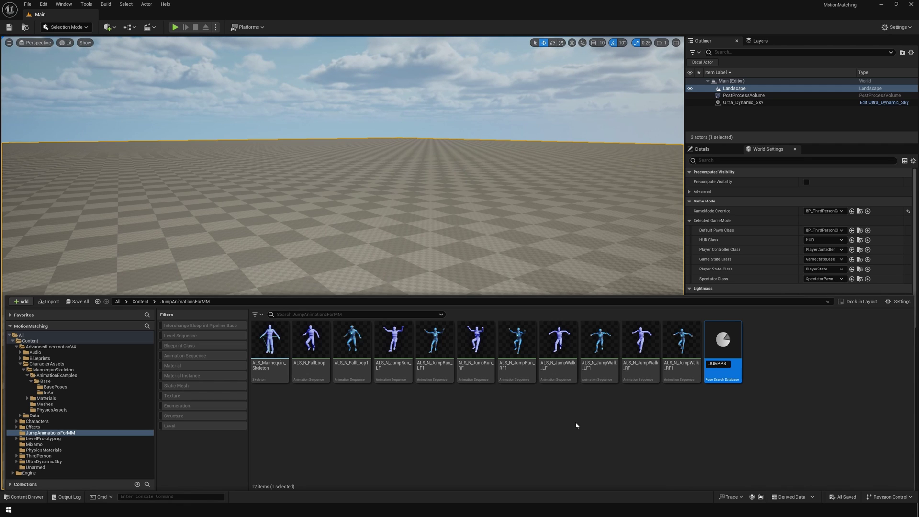
{"action": "type", "text": "D"}
Commit the JUMPPSD name, open the database, and bring up the Content Drawer over it
{"action": "key", "text": "Return"}
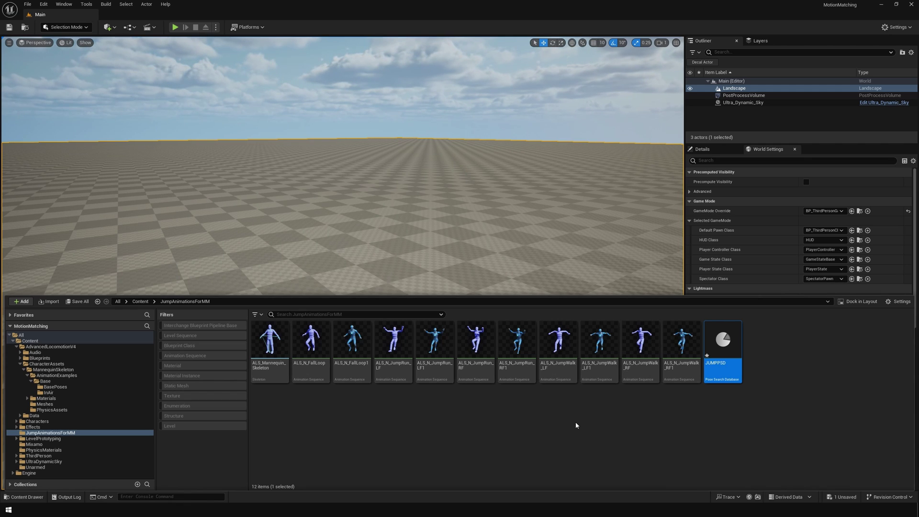
{"action": "double_click", "coordinate": [721, 344]}
{"action": "key", "text": "ctrl+space"}
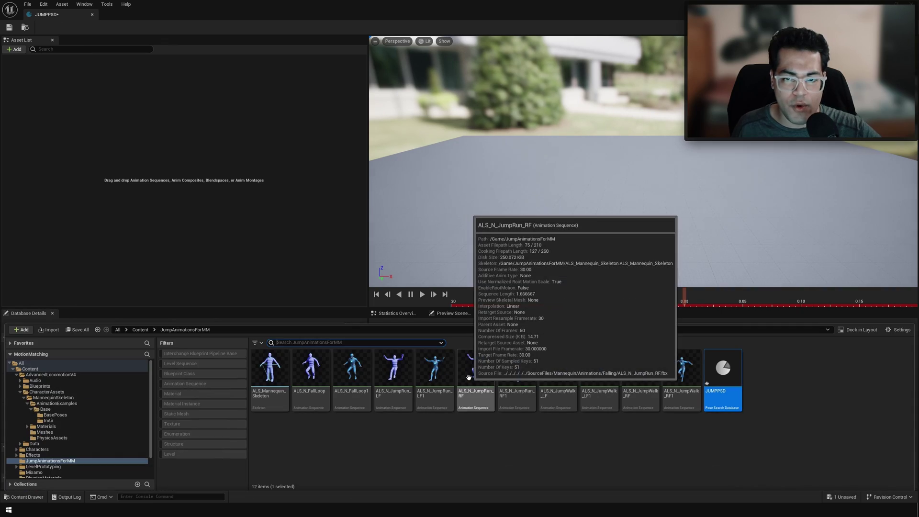
Add ALS_N_FallLoop1, JumpRun_LF1, JumpRun_RF1, JumpWalk_LF1 and JumpWalk_RF1 to the asset list
{"action": "left_click", "coordinate": [362, 398]}
{"action": "left_click", "coordinate": [434, 404], "text": "ctrl"}
{"action": "left_click", "coordinate": [517, 407], "text": "ctrl"}
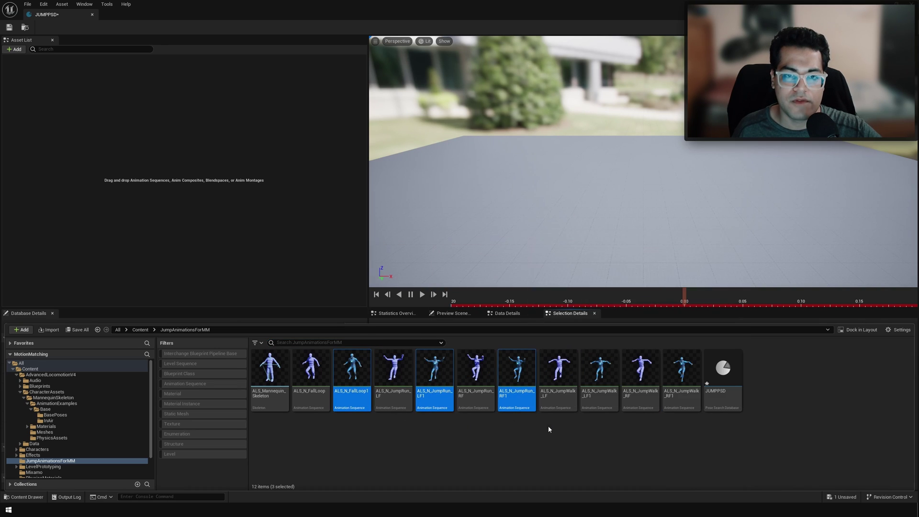
{"action": "left_click", "coordinate": [601, 383], "text": "ctrl"}
{"action": "left_click", "coordinate": [682, 383], "text": "ctrl"}
{"action": "left_click_drag", "start_coordinate": [682, 378], "coordinate": [192, 125]}
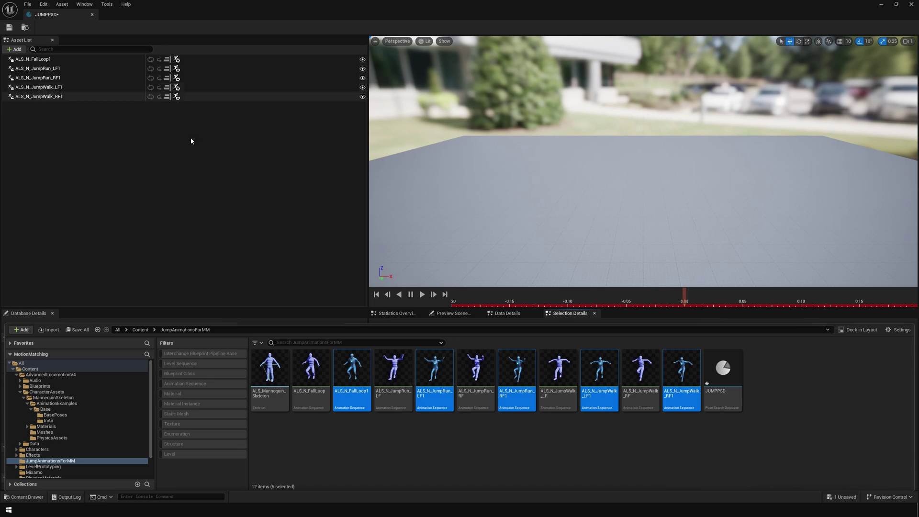
In the Property Matrix, filter for 'root motion' and enable root motion and Force Root Lock on all five
{"action": "right_click", "coordinate": [349, 369]}
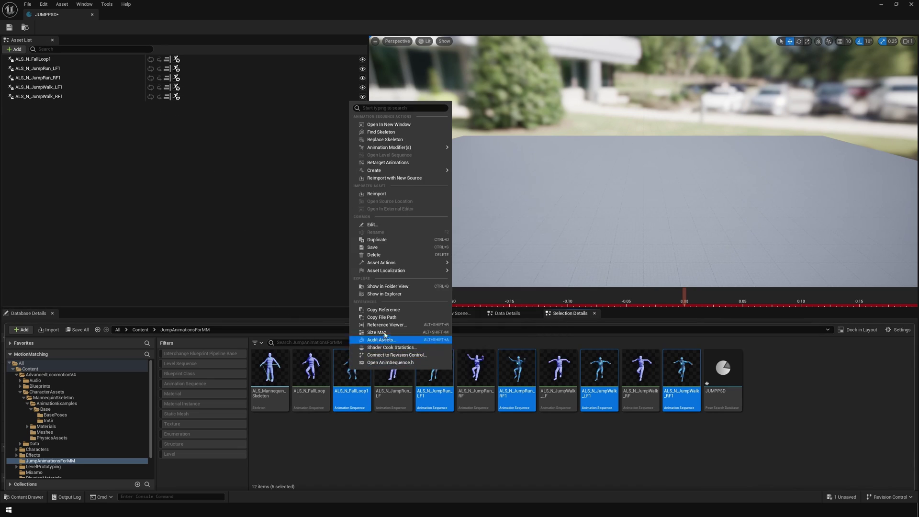
{"action": "mouse_move", "coordinate": [389, 264]}
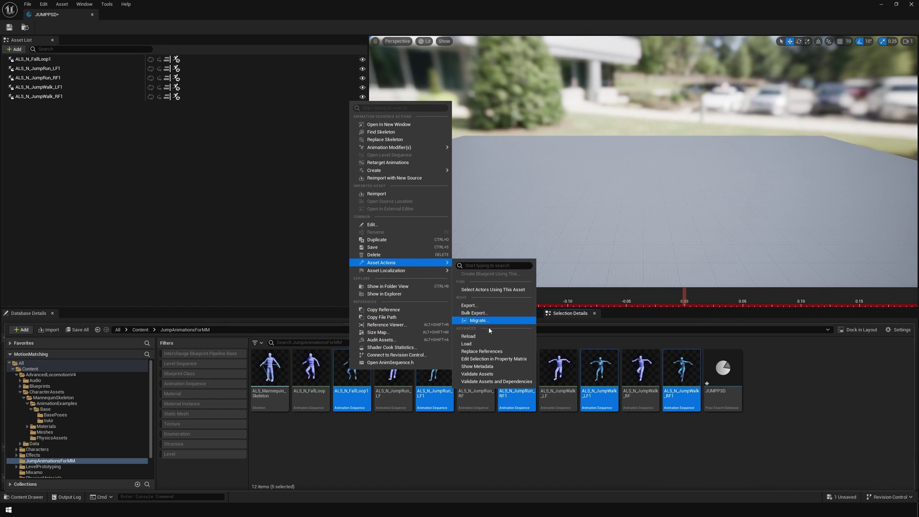
{"action": "left_click", "coordinate": [494, 358]}
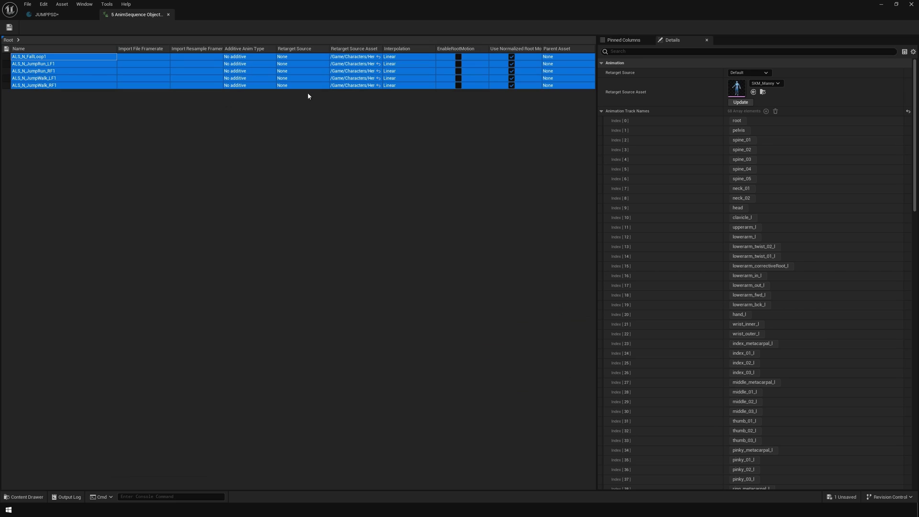
{"action": "left_click", "coordinate": [625, 51]}
{"action": "type", "text": "root motion"}
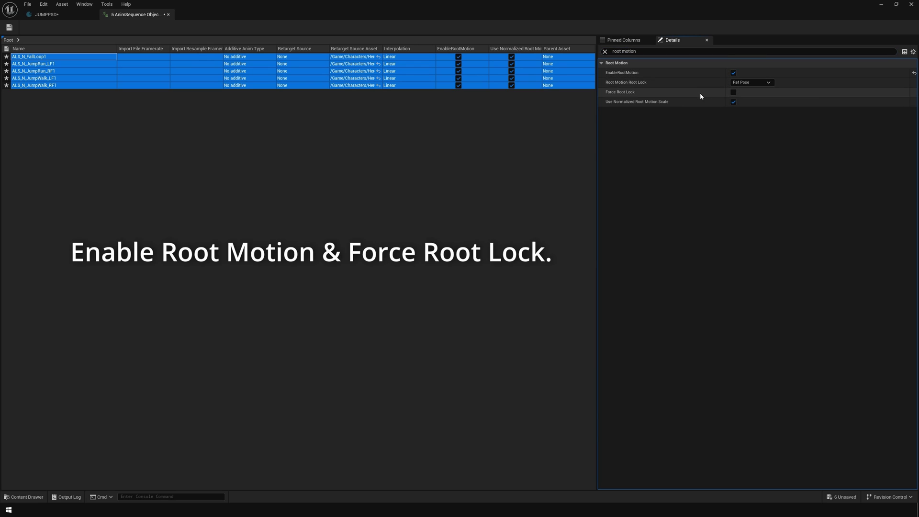
{"action": "left_click", "coordinate": [734, 93]}
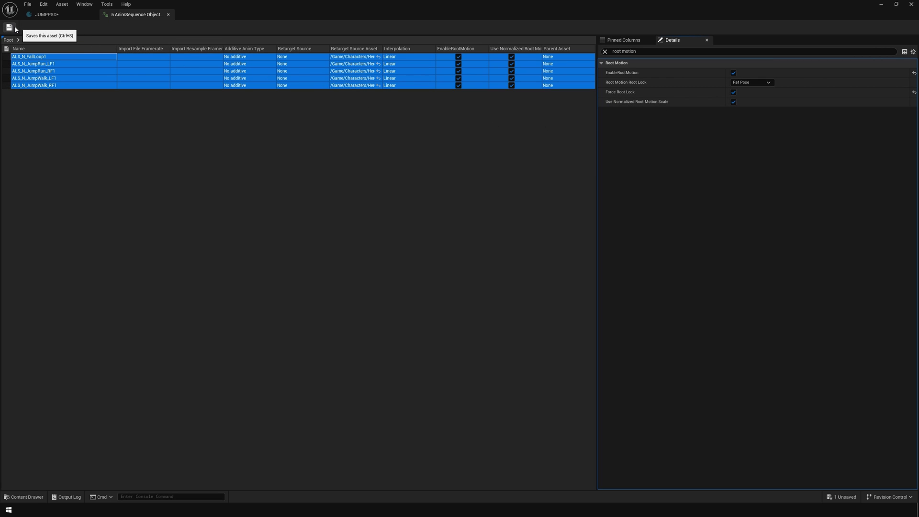
In the JUMPPSD database, preview ALS_N_JumpRun_LF1, JumpRun_RF1, JumpWalk_LF1, JumpWalk_RF1 and FallLoop1 one by one
{"action": "left_click", "coordinate": [47, 15]}
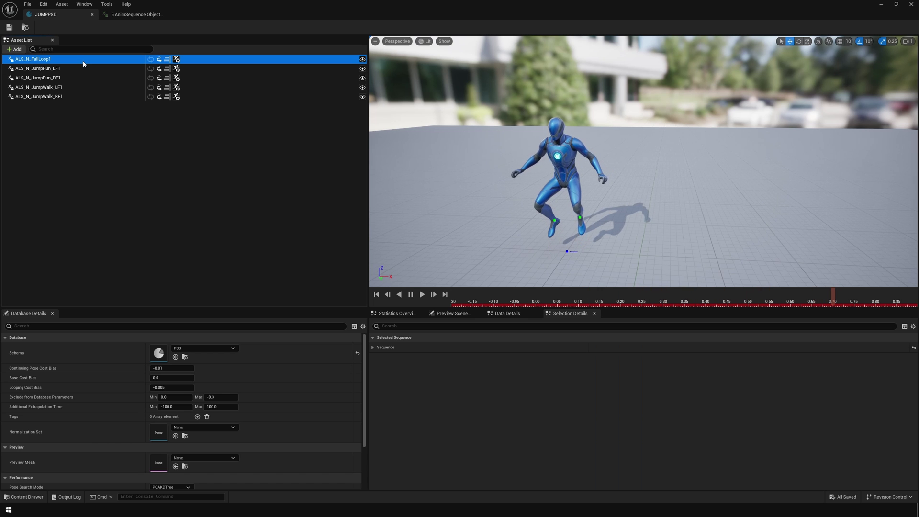
{"action": "left_click", "coordinate": [81, 69]}
{"action": "left_click", "coordinate": [77, 80]}
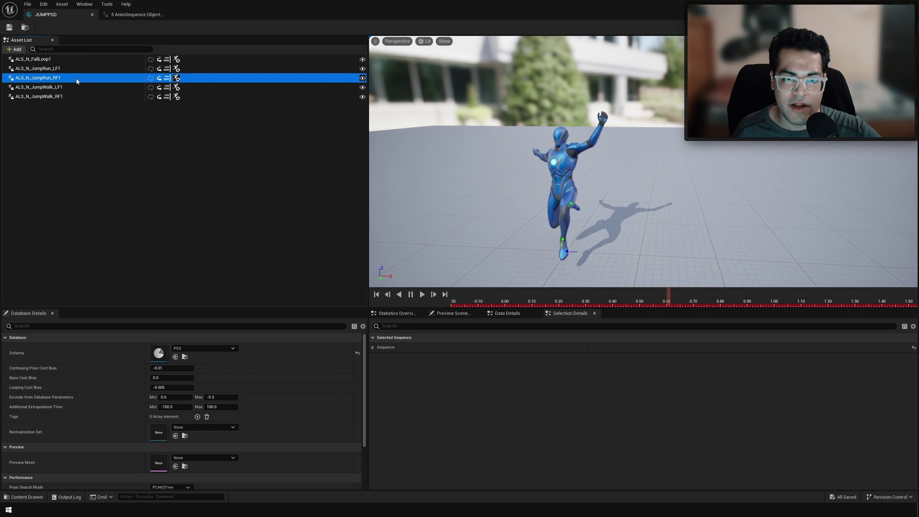
{"action": "left_click", "coordinate": [72, 88]}
{"action": "left_click", "coordinate": [68, 96]}
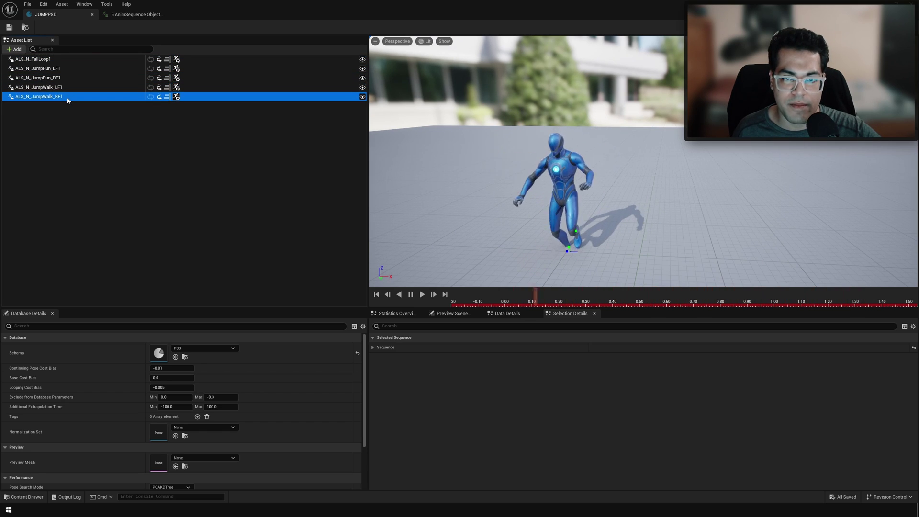
{"action": "left_click", "coordinate": [64, 60]}
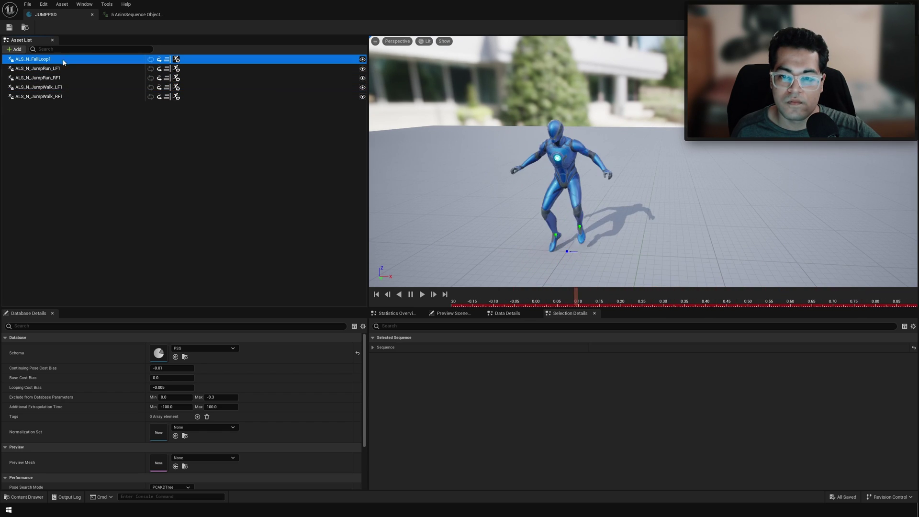
Preview all five jump animations overlaid together, then each one again individually
{"action": "left_click", "coordinate": [68, 95], "text": "shift"}
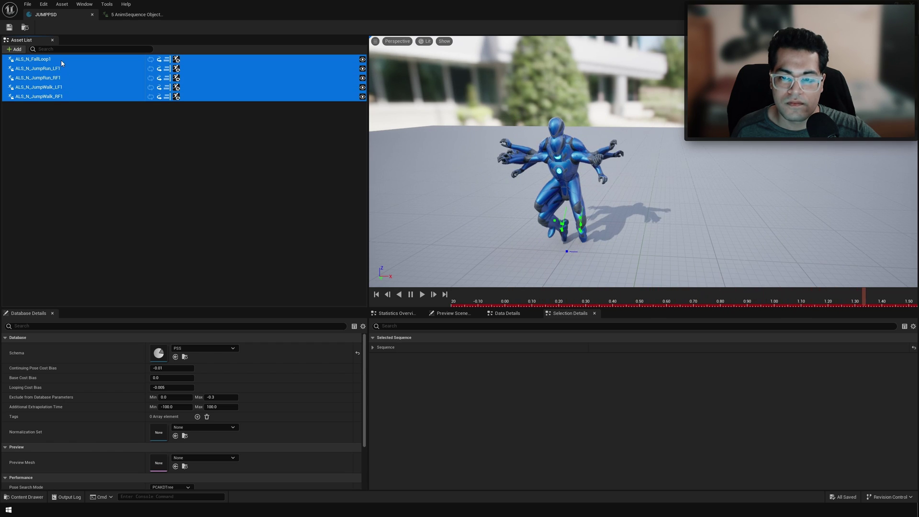
{"action": "left_click", "coordinate": [61, 60]}
{"action": "left_click", "coordinate": [65, 68]}
{"action": "left_click", "coordinate": [65, 78]}
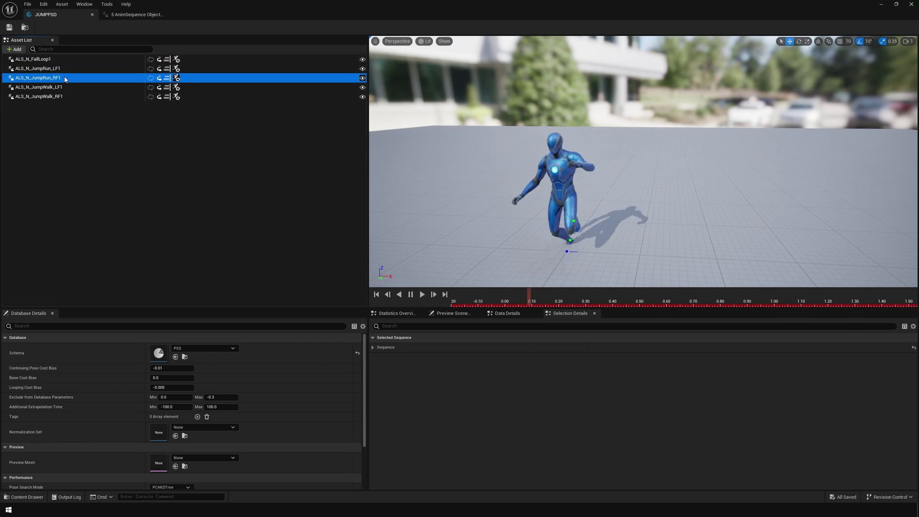
{"action": "left_click", "coordinate": [66, 87]}
{"action": "left_click", "coordinate": [67, 97]}
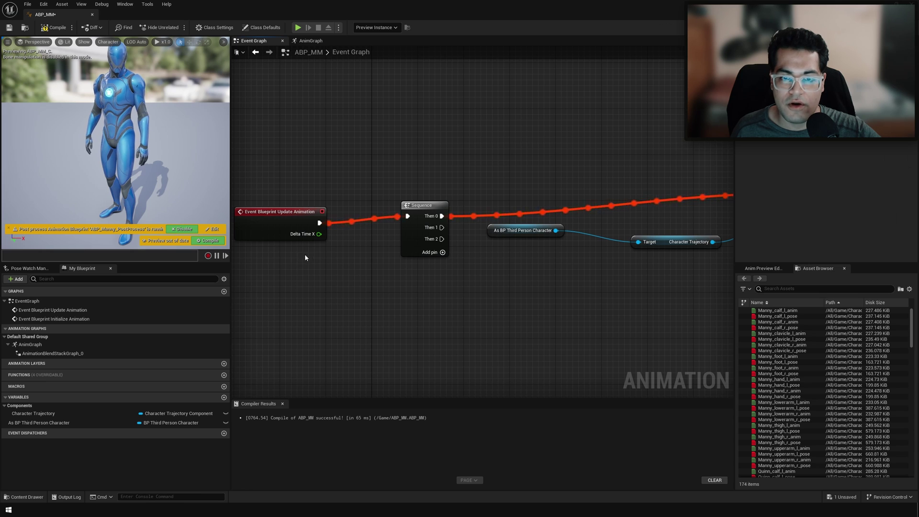
In the Event Graph, add a BP Third Person Character getter with an Is Falling node
{"action": "right_click_drag", "start_coordinate": [550, 286], "coordinate": [299, 282]}
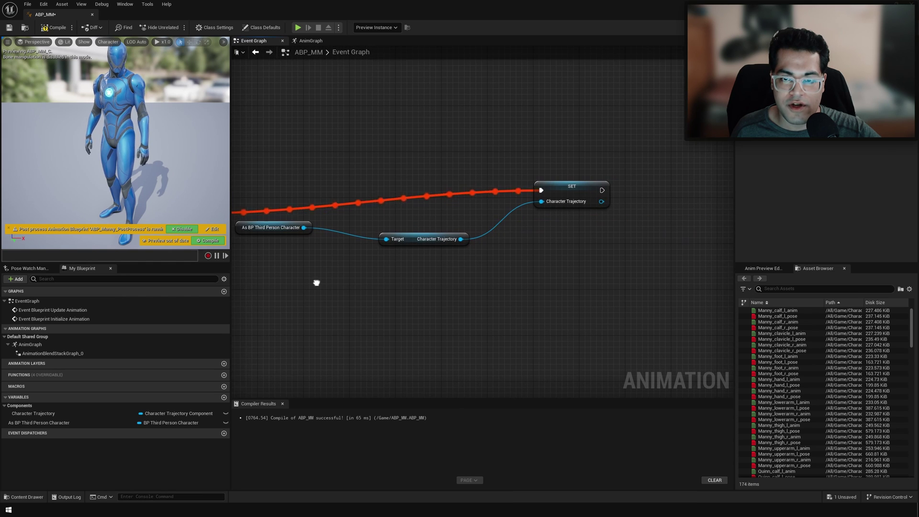
{"action": "left_click", "coordinate": [311, 41]}
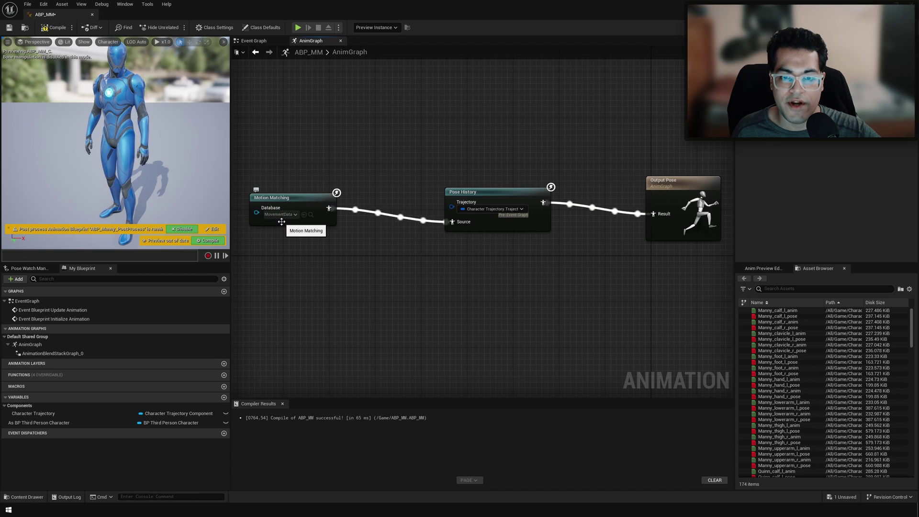
{"action": "left_click", "coordinate": [254, 41]}
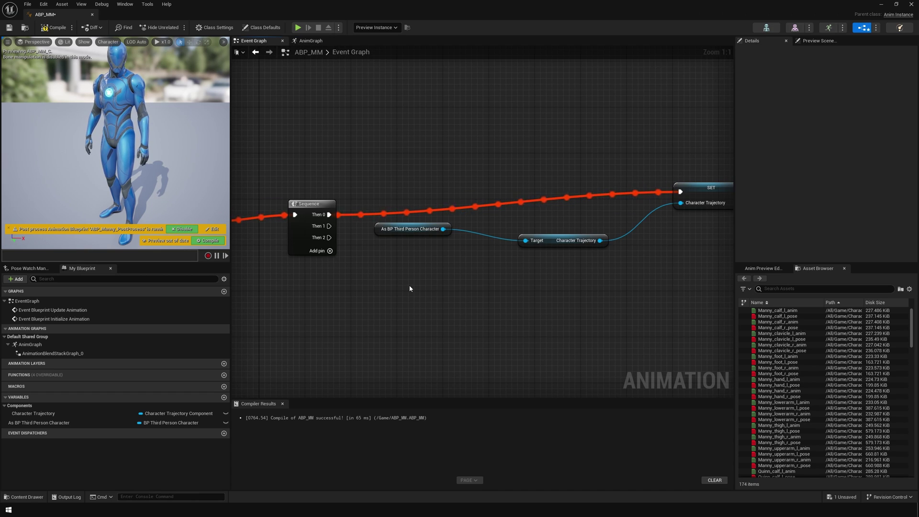
{"action": "left_click_drag", "start_coordinate": [72, 423], "coordinate": [353, 301]}
{"action": "left_click", "coordinate": [367, 310]}
{"action": "left_click_drag", "start_coordinate": [420, 297], "coordinate": [494, 300]}
{"action": "type", "text": "is falling"}
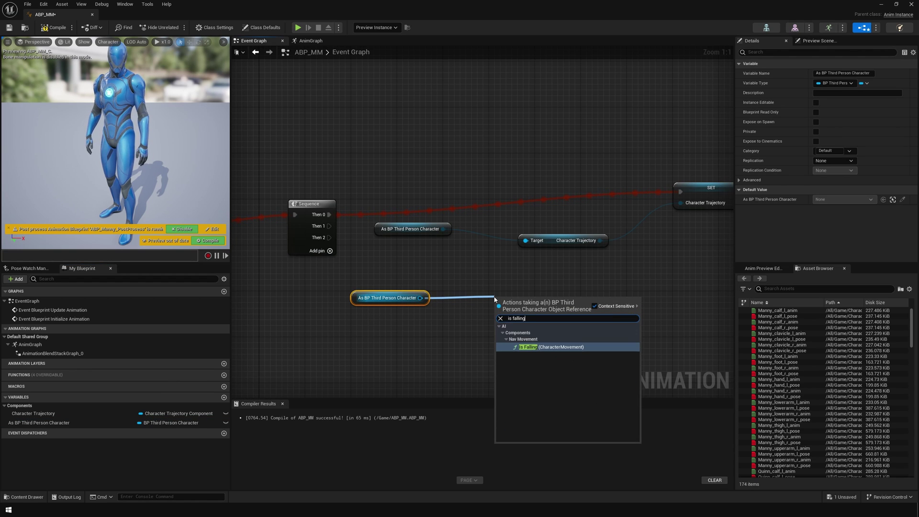
{"action": "key", "text": "Return"}
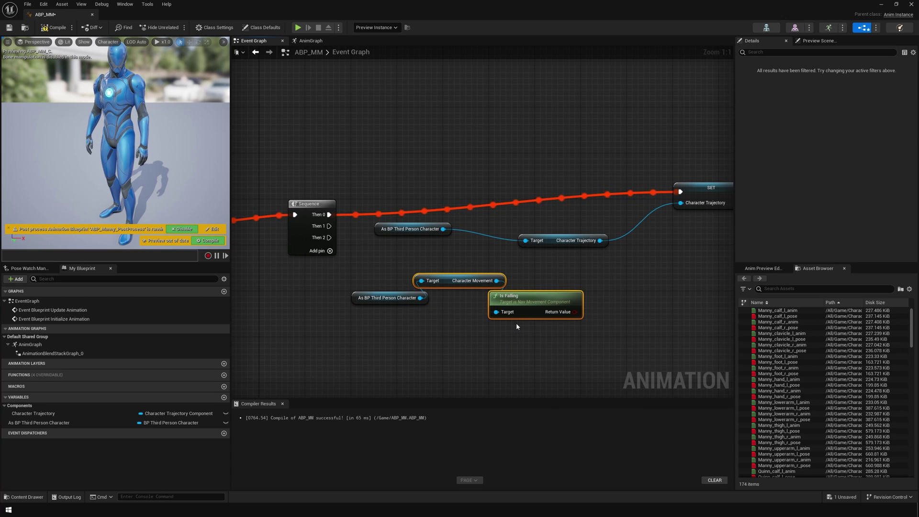
Promote Is Falling's return value to a new InAir variable, setting it from Sequence's Then 1
{"action": "right_click", "coordinate": [557, 313]}
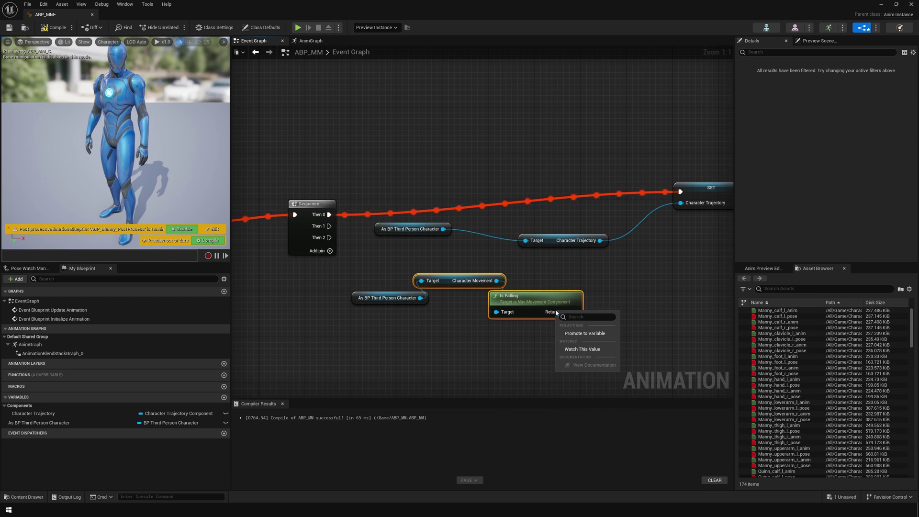
{"action": "left_click", "coordinate": [577, 333]}
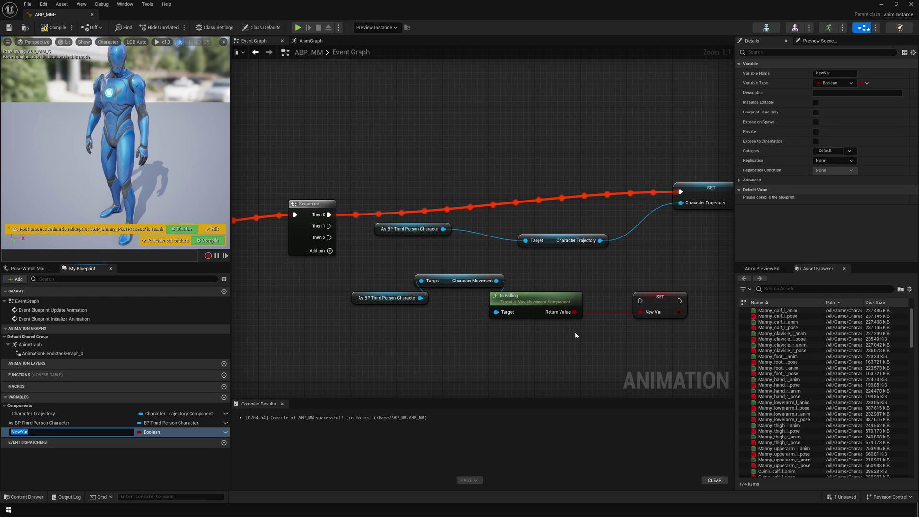
{"action": "type", "text": "In"}
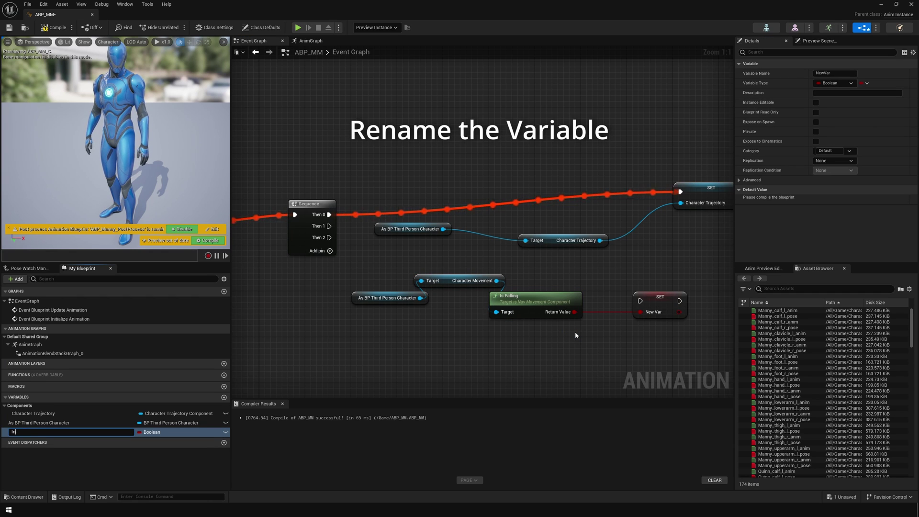
{"action": "type", "text": "Air"}
{"action": "key", "text": "Return"}
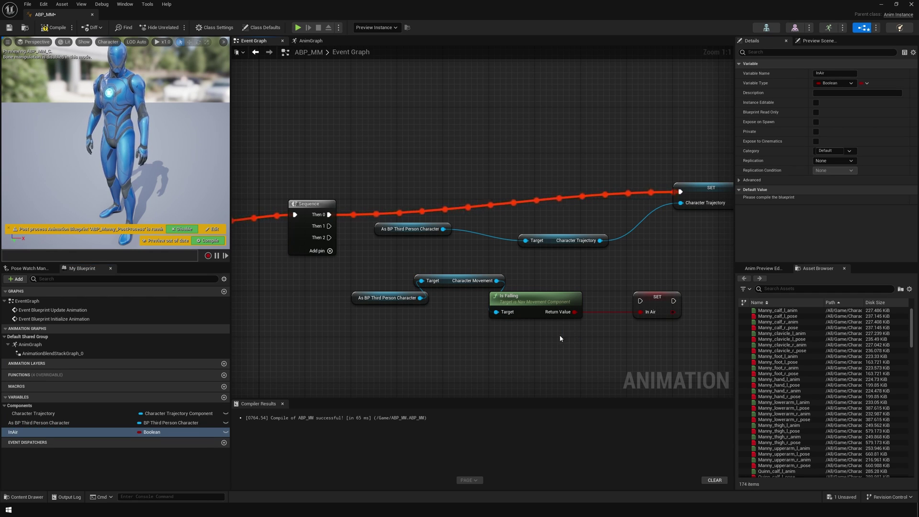
{"action": "left_click_drag", "start_coordinate": [330, 225], "coordinate": [640, 300]}
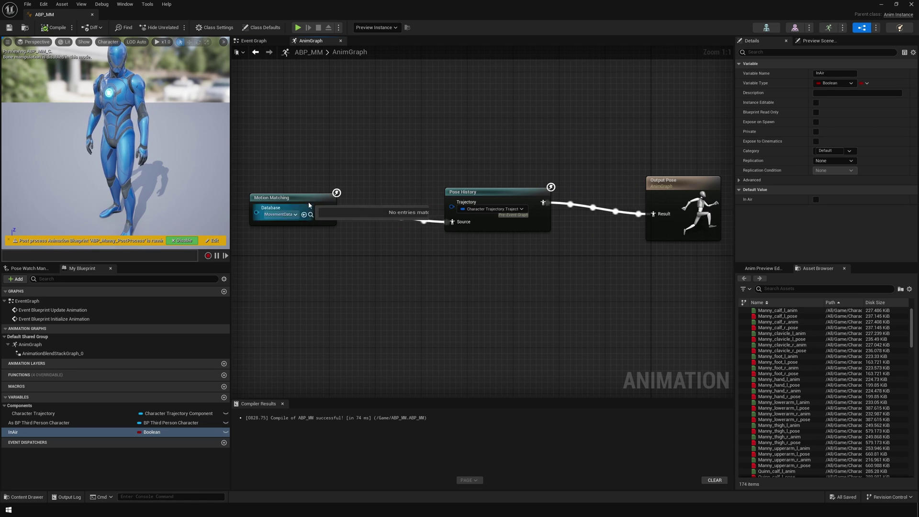
Duplicate the Motion Matching node below the original and set its database to JUMPPSD
{"action": "left_click", "coordinate": [287, 197]}
{"action": "key", "text": "ctrl+d"}
{"action": "left_click_drag", "start_coordinate": [316, 201], "coordinate": [314, 258]}
{"action": "left_click", "coordinate": [286, 271]}
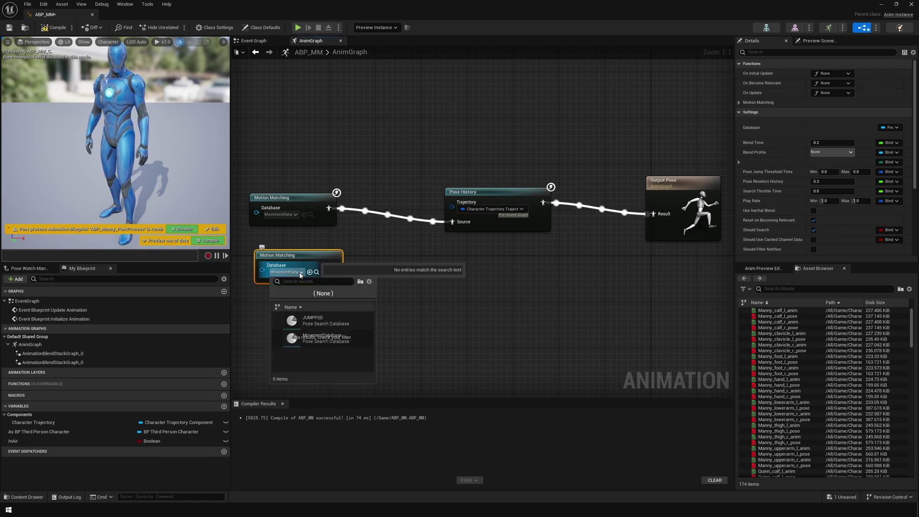
{"action": "left_click", "coordinate": [305, 320]}
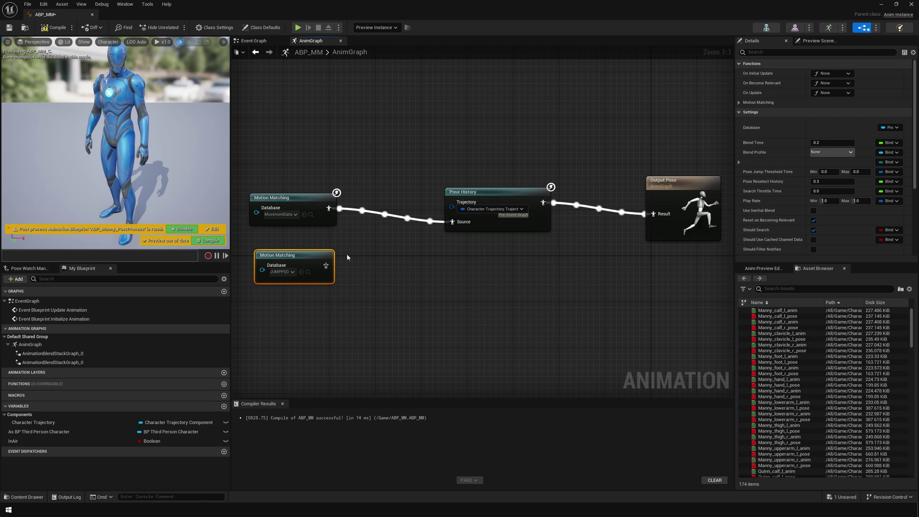
Add Blend Poses by bool driven by InAir: JUMPPSD to True, MovementData to False, output to Pose History
{"action": "right_click", "coordinate": [408, 271]}
{"action": "type", "text": "blend poses"}
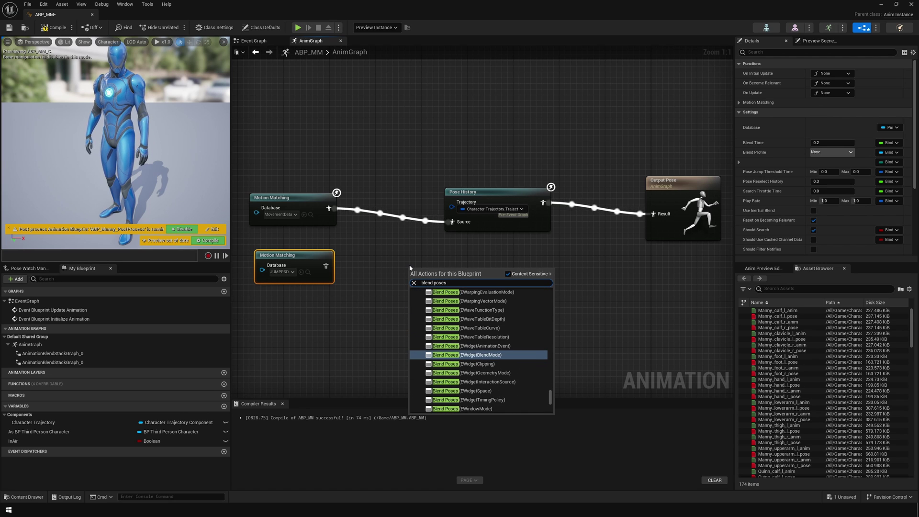
{"action": "type", "text": " b"}
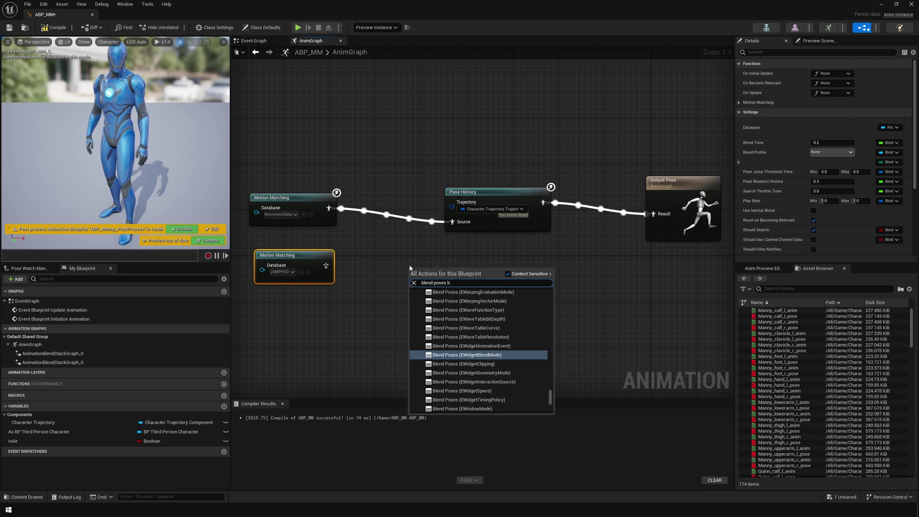
{"action": "type", "text": "y bool"}
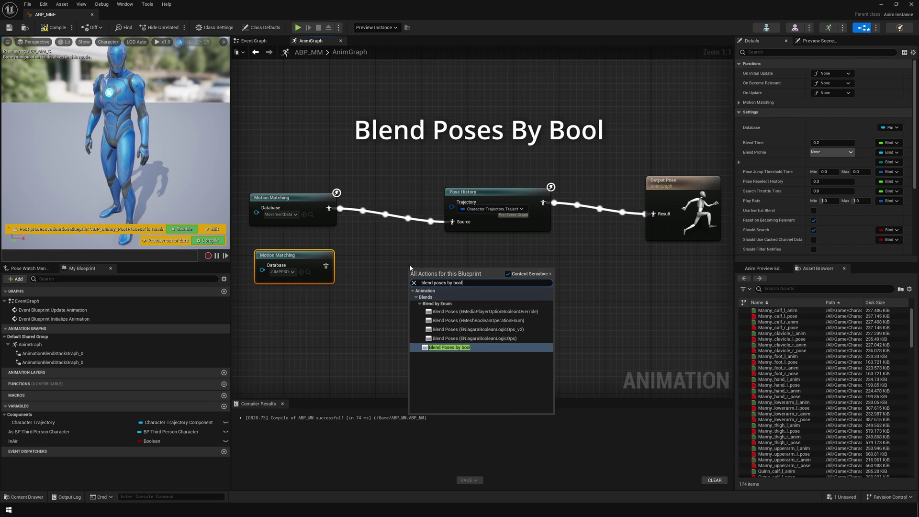
{"action": "key", "text": "Return"}
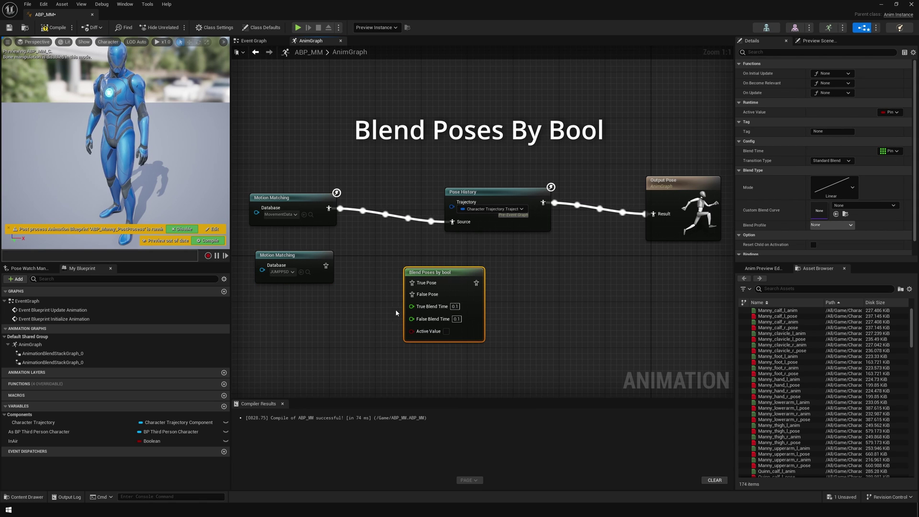
{"action": "left_click_drag", "start_coordinate": [461, 279], "coordinate": [490, 261]}
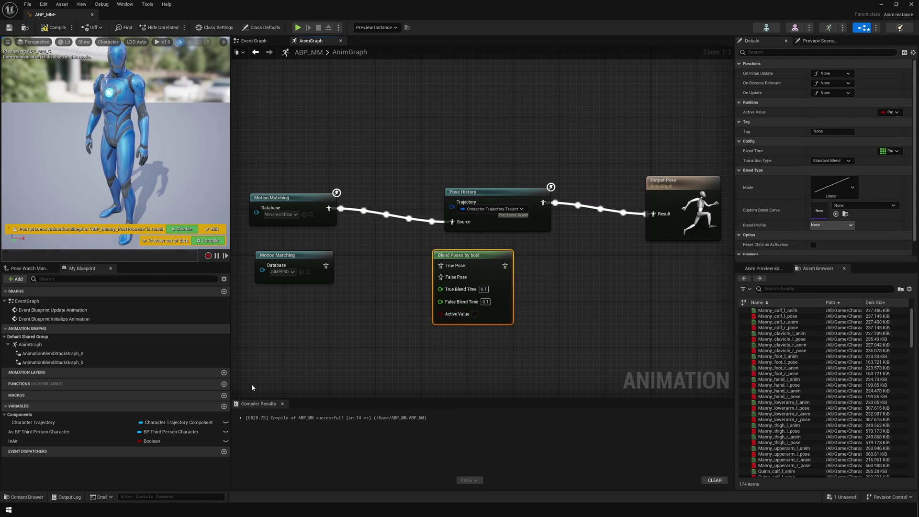
{"action": "left_click_drag", "start_coordinate": [110, 441], "coordinate": [440, 314]}
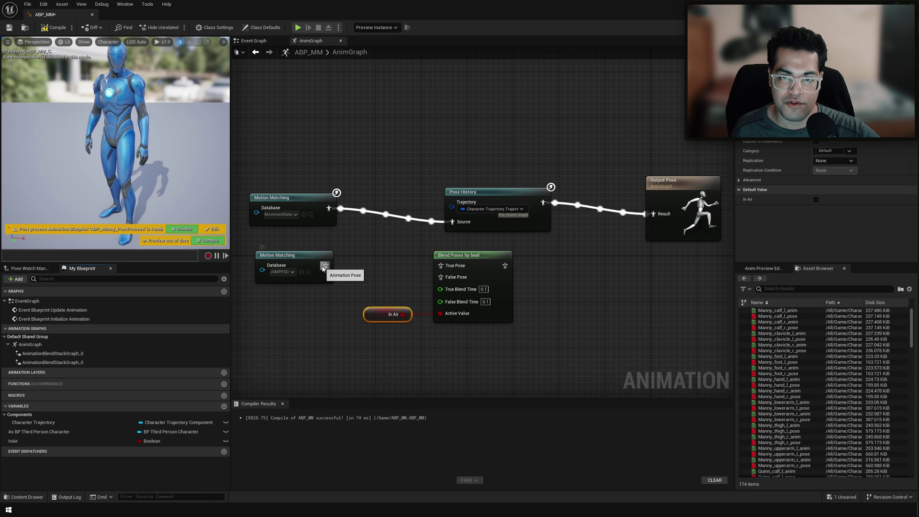
{"action": "left_click_drag", "start_coordinate": [326, 265], "coordinate": [445, 271]}
{"action": "left_click_drag", "start_coordinate": [335, 214], "coordinate": [447, 280], "text": "ctrl"}
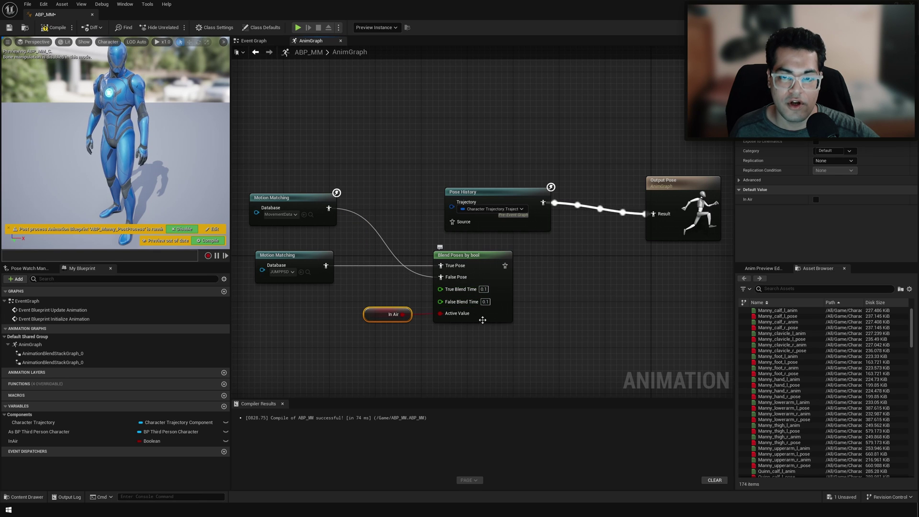
{"action": "left_click_drag", "start_coordinate": [505, 267], "coordinate": [452, 222]}
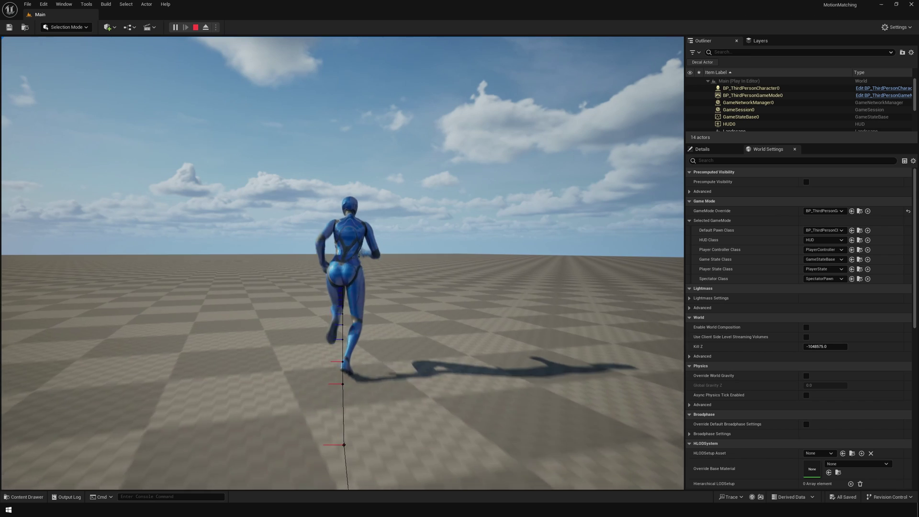
Play the Main level and run the character around, jumping repeatedly, including while running
{"action": "key", "text": "space"}
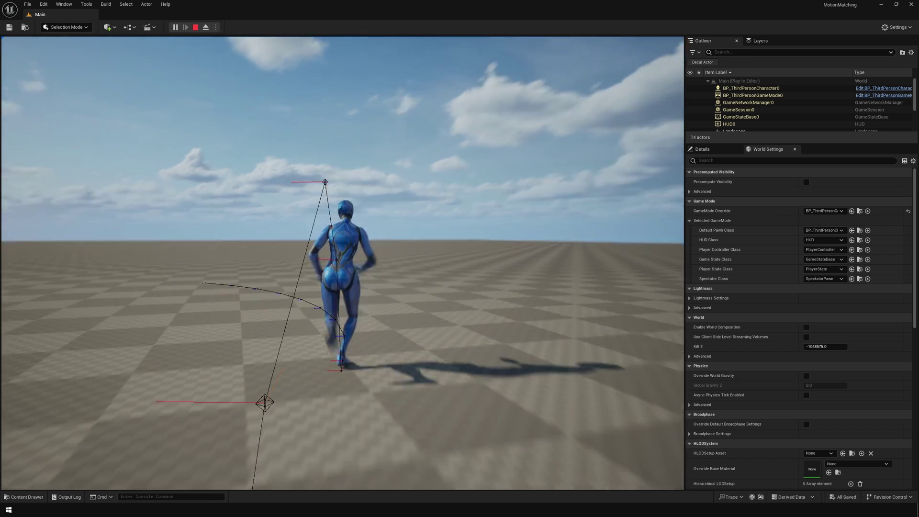
{"action": "key", "text": "space"}
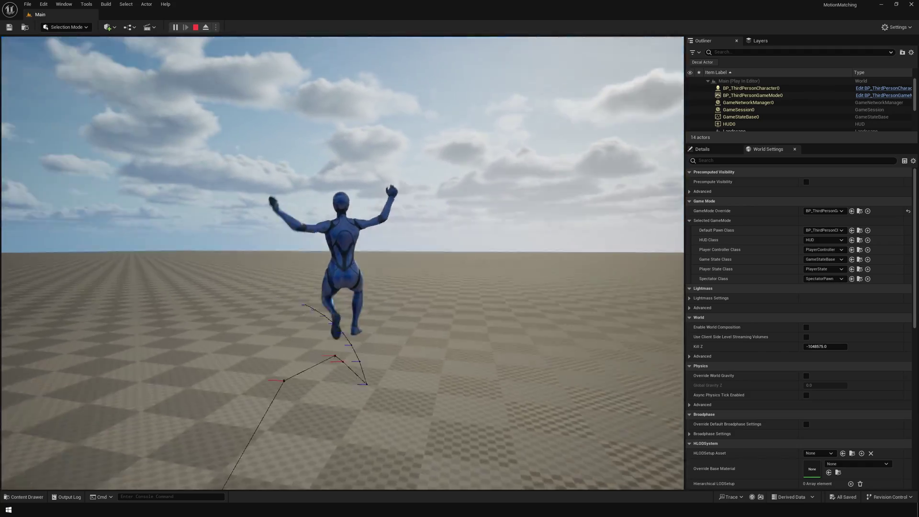
{"action": "key", "text": "space"}
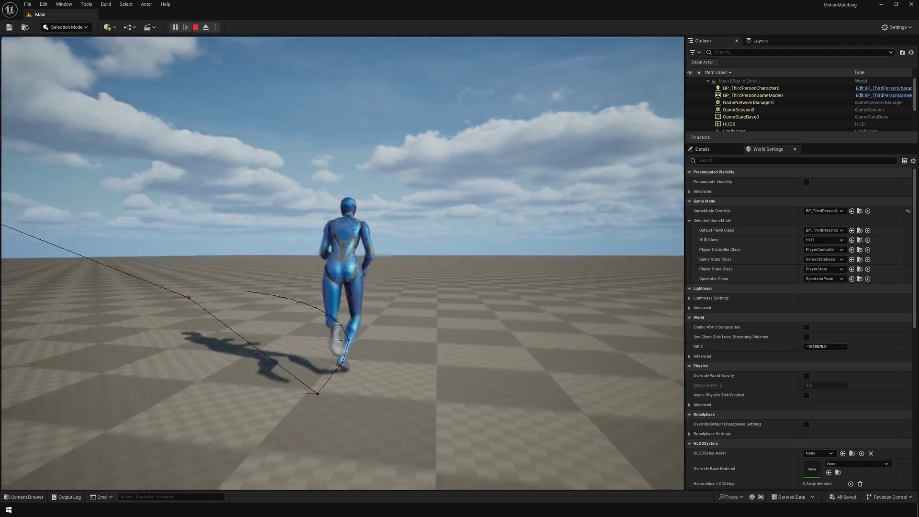
{"action": "key", "text": "space"}
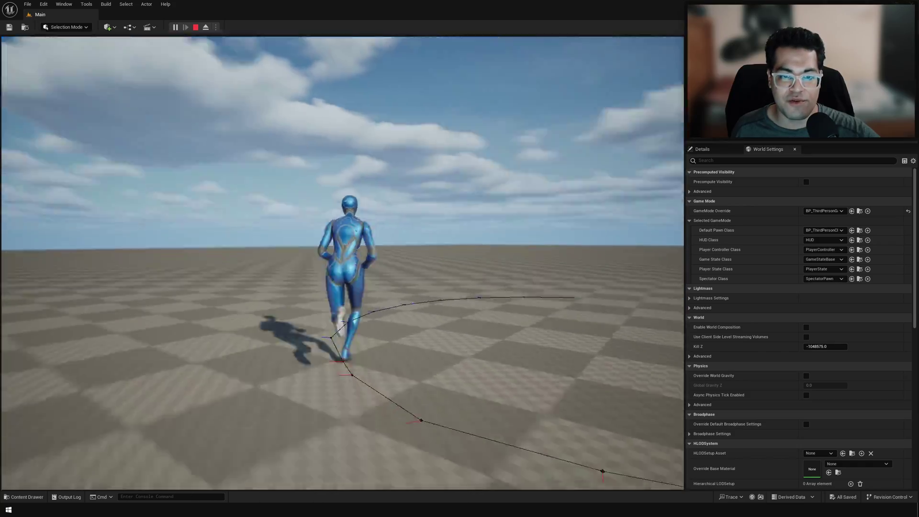
{"action": "key", "text": "space"}
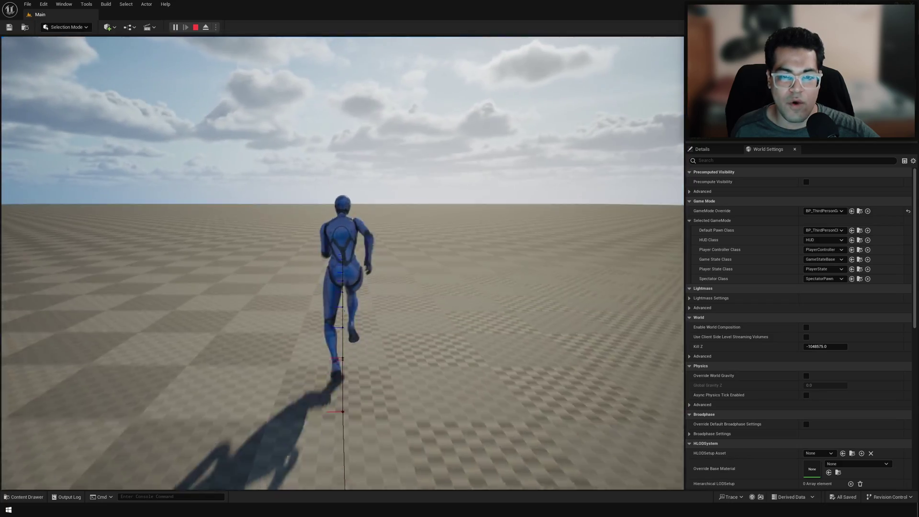
{"action": "key", "text": "space"}
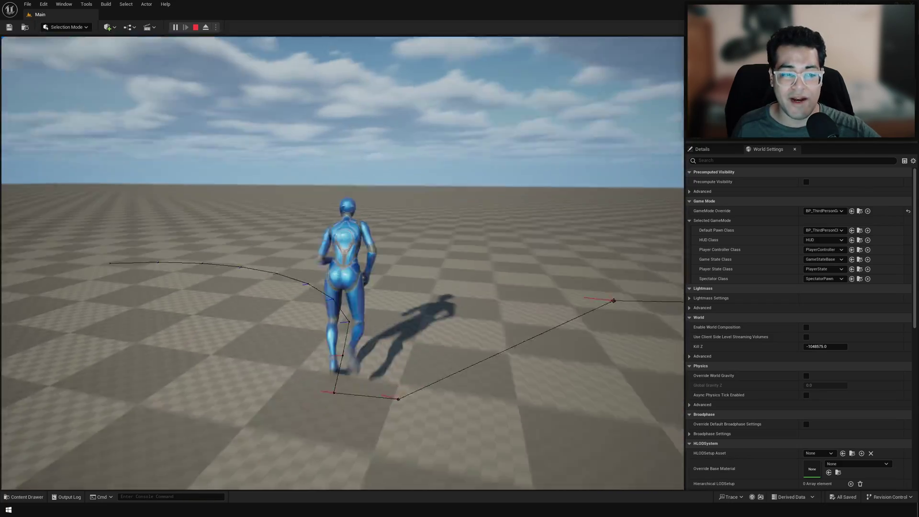
{"action": "key", "text": "space"}
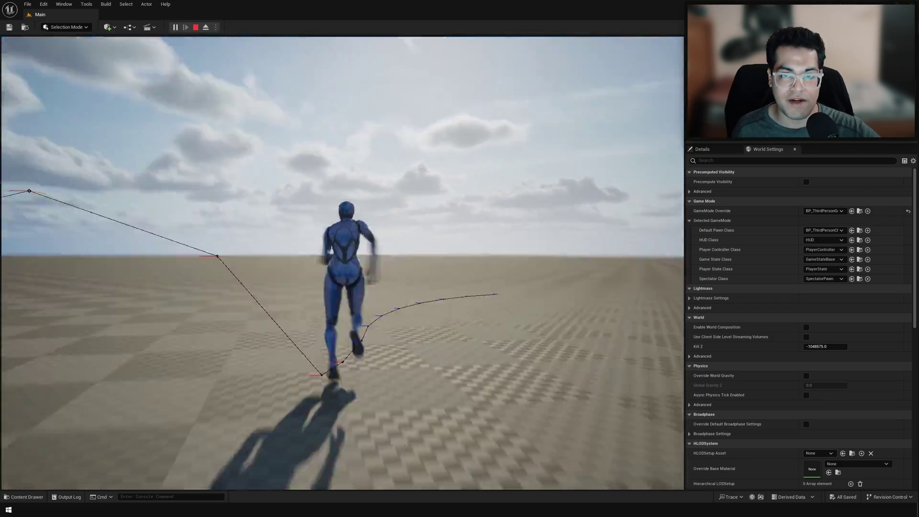
{"action": "key", "text": "space"}
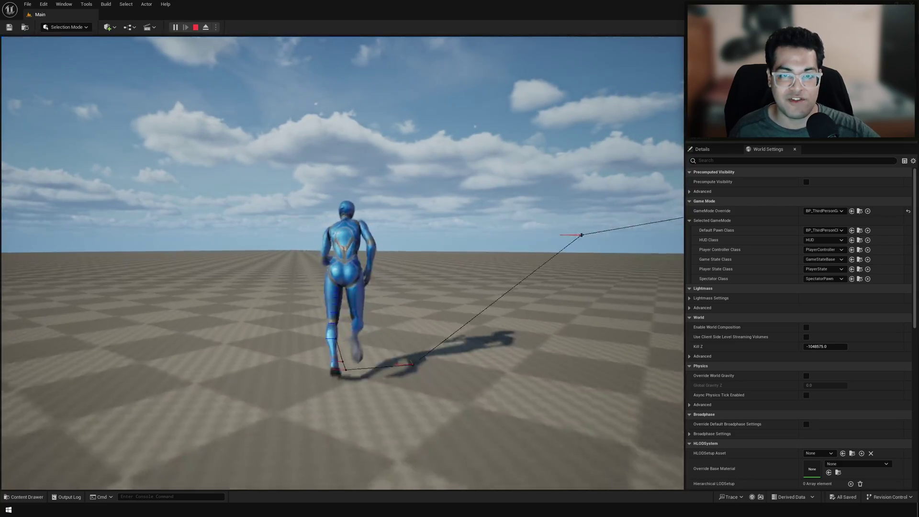